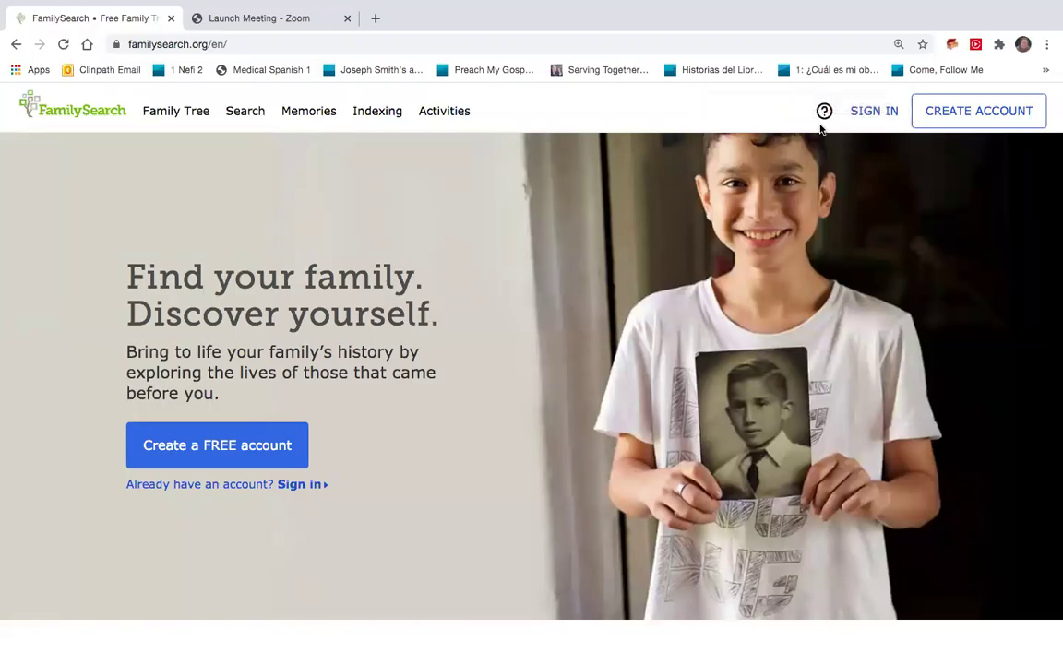
# Sign in to FamilySearch with the account's username and password.
pyautogui.click(860, 114)
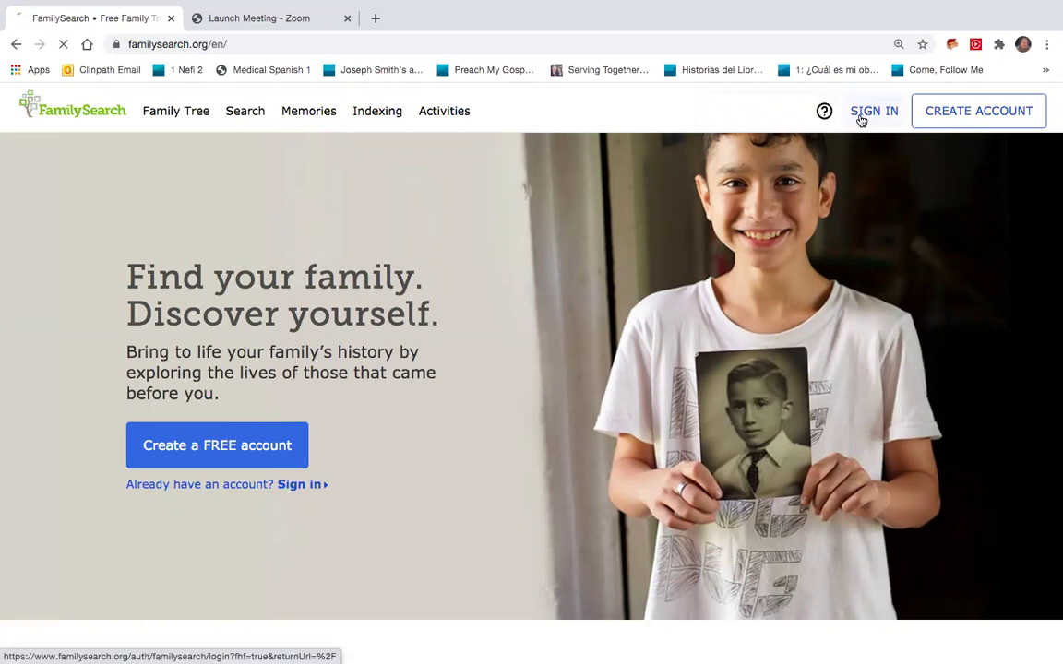
pyautogui.write('slalder')
pyautogui.press('Tab')
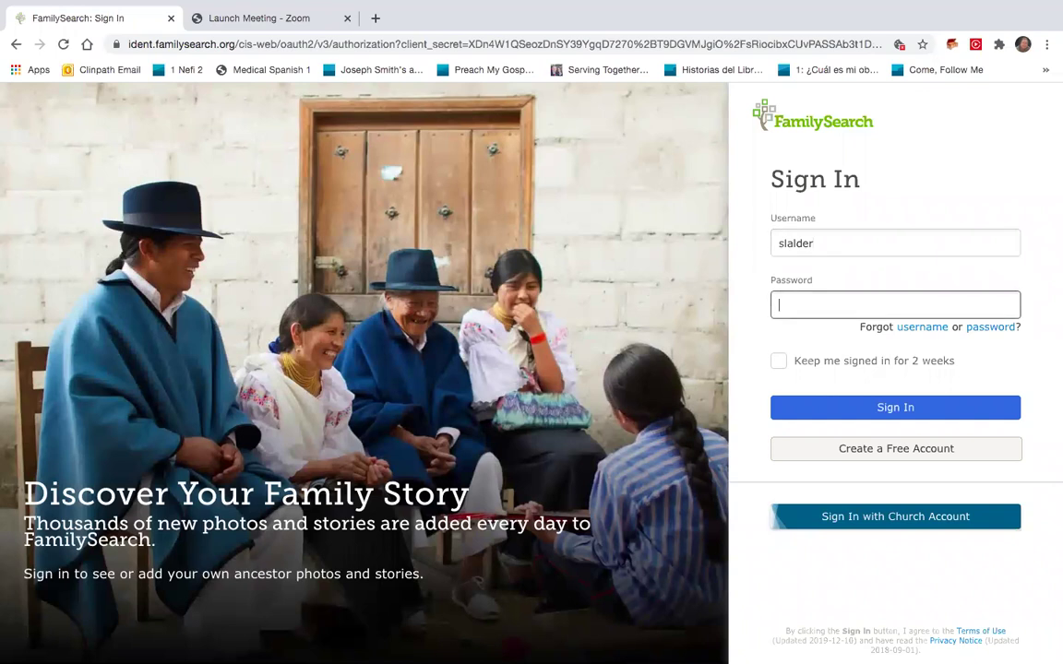
pyautogui.write('•••')
pyautogui.press('Return')
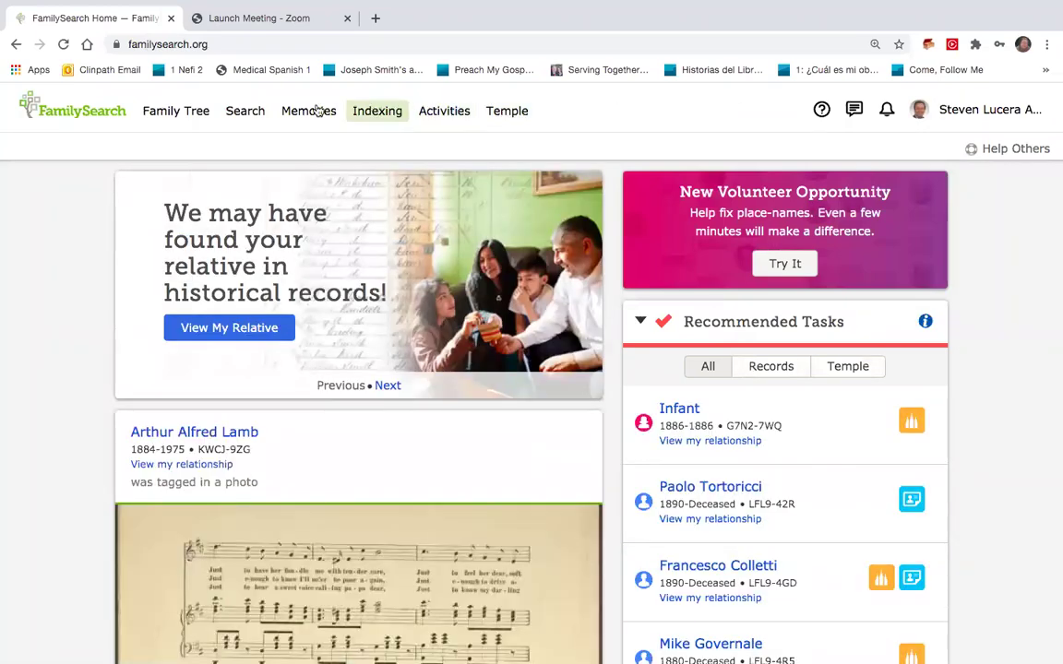
# Find Beginning-only batches in Web Indexing and start indexing the Wisconsin Marriage Records batch.
pyautogui.click(366, 113)
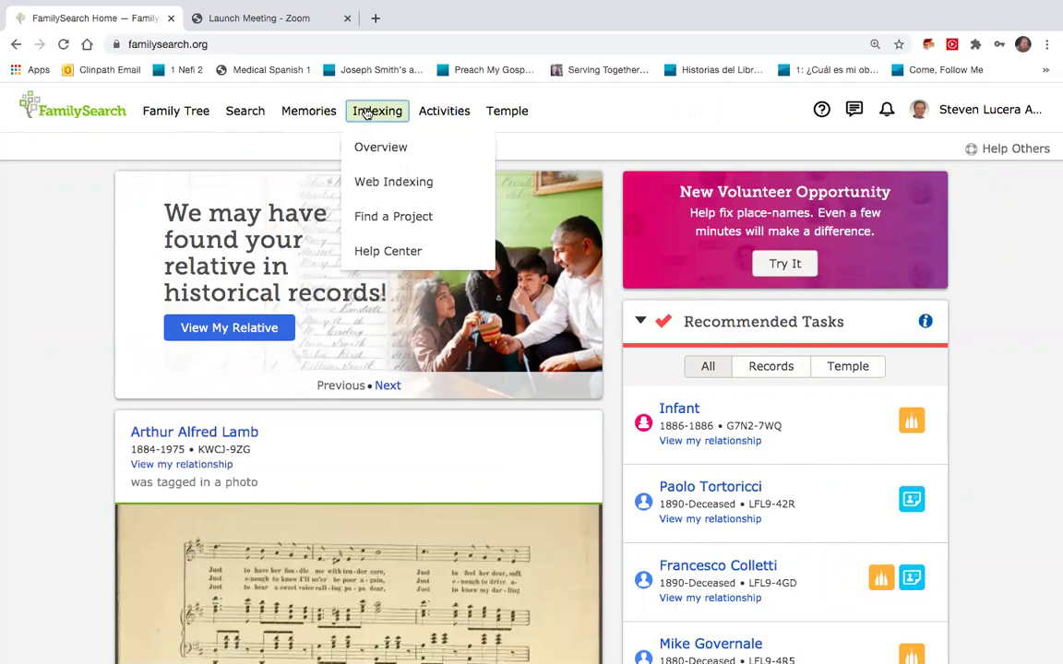
pyautogui.click(366, 187)
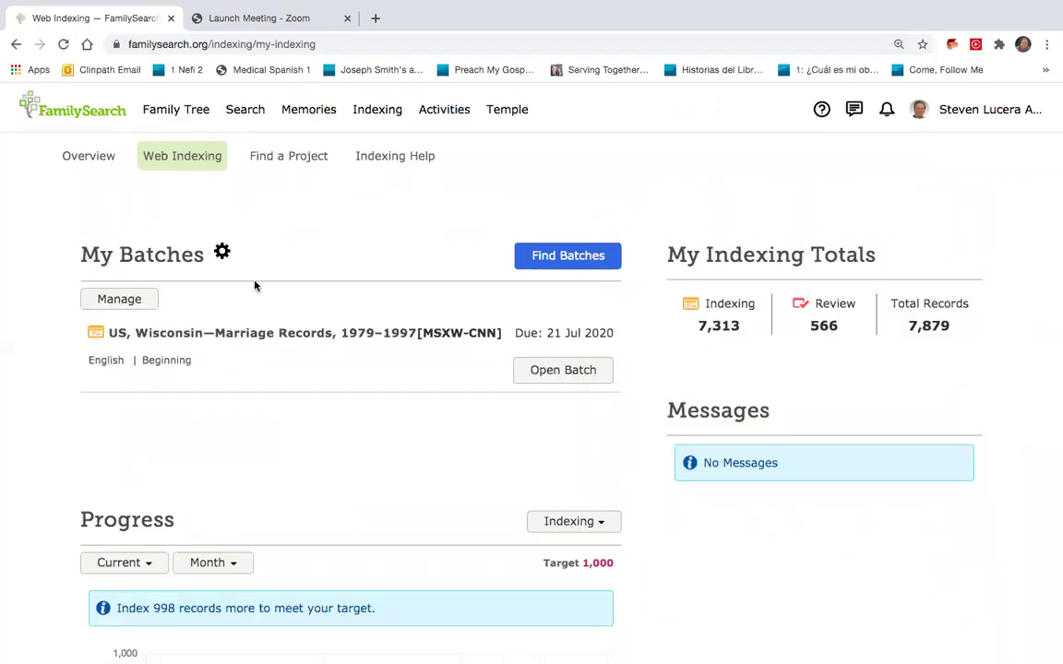
pyautogui.click(537, 258)
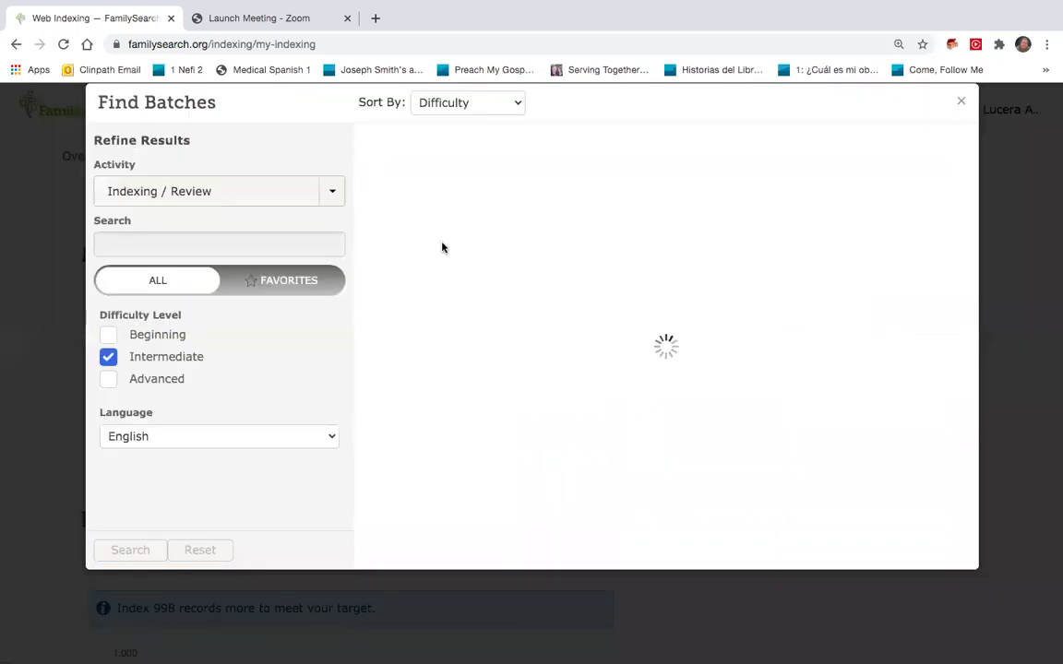
pyautogui.click(109, 336)
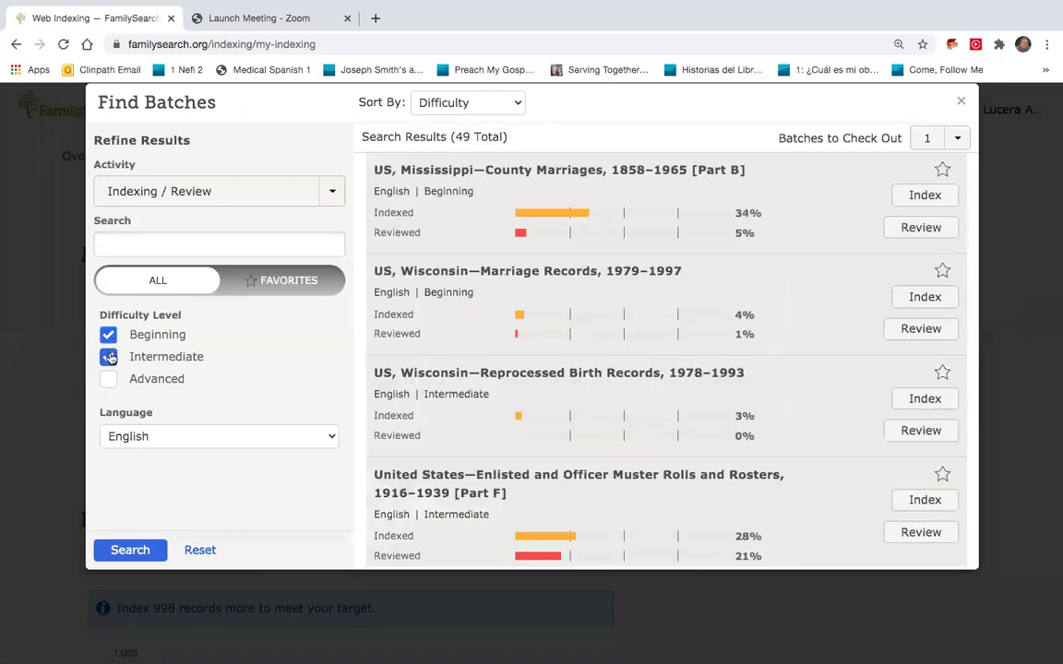
pyautogui.click(110, 358)
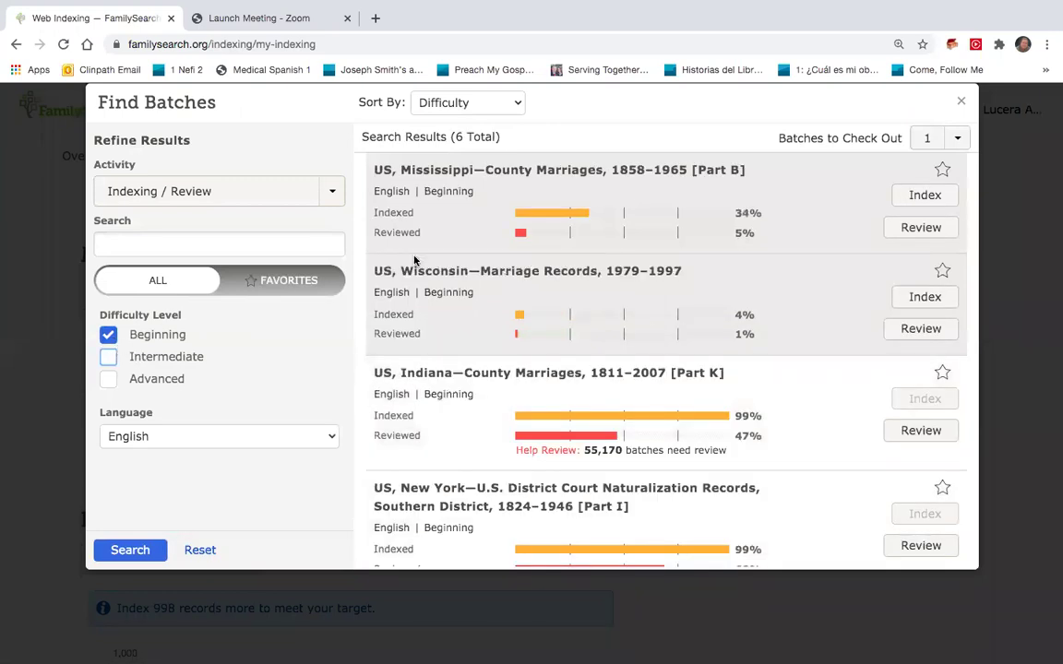
pyautogui.click(909, 295)
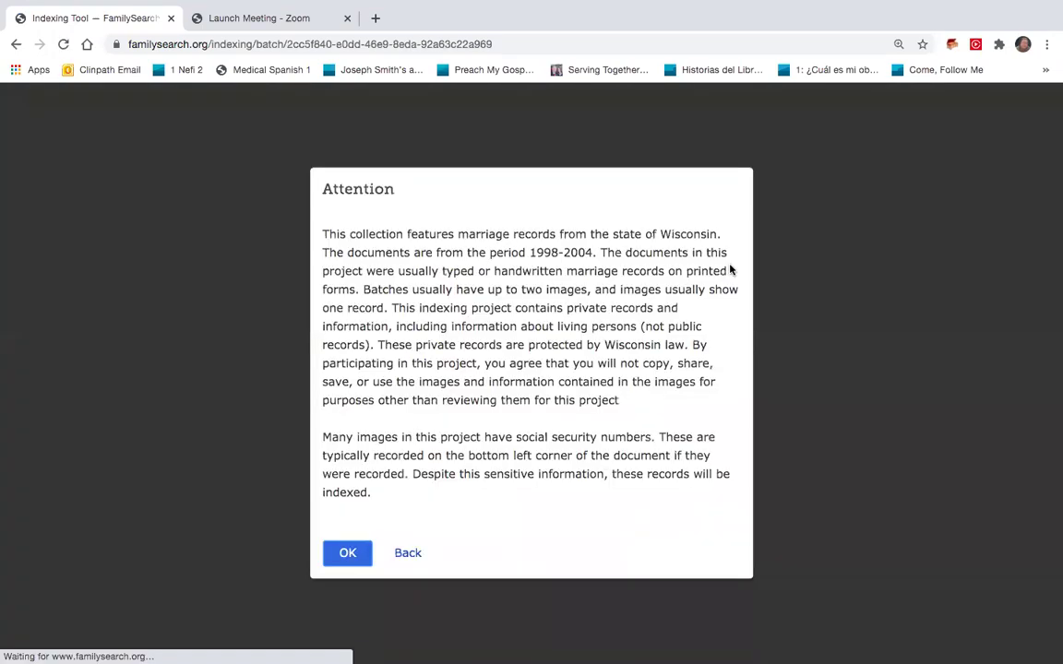
# Acknowledge the project notice and mark images 1 and 2 as Yes for indexing.
pyautogui.click(347, 553)
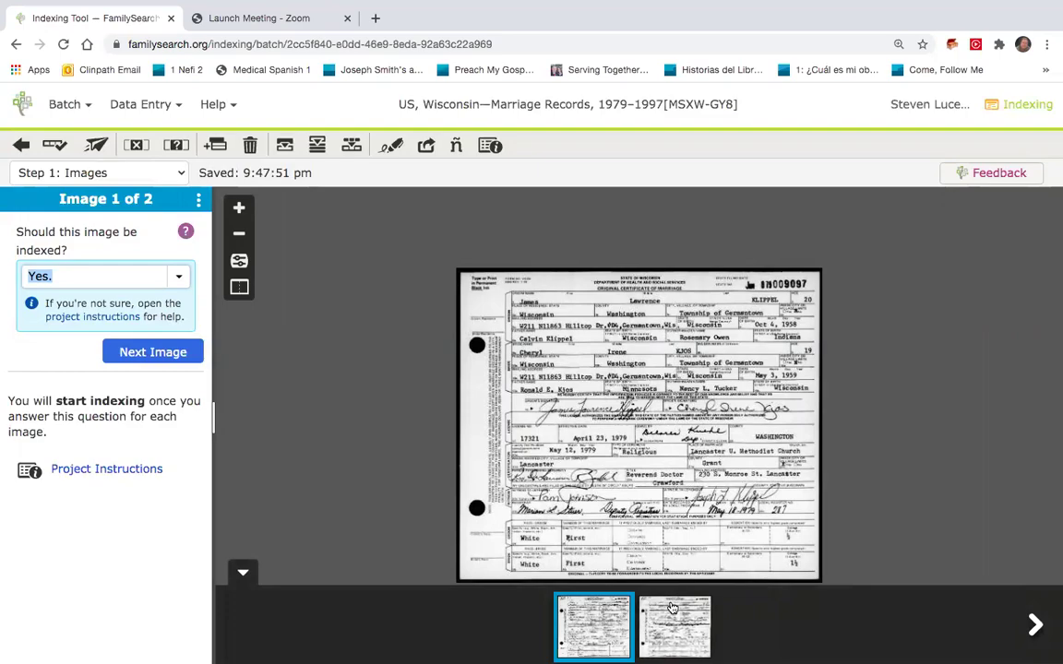
pyautogui.scroll(5, 657, 506)
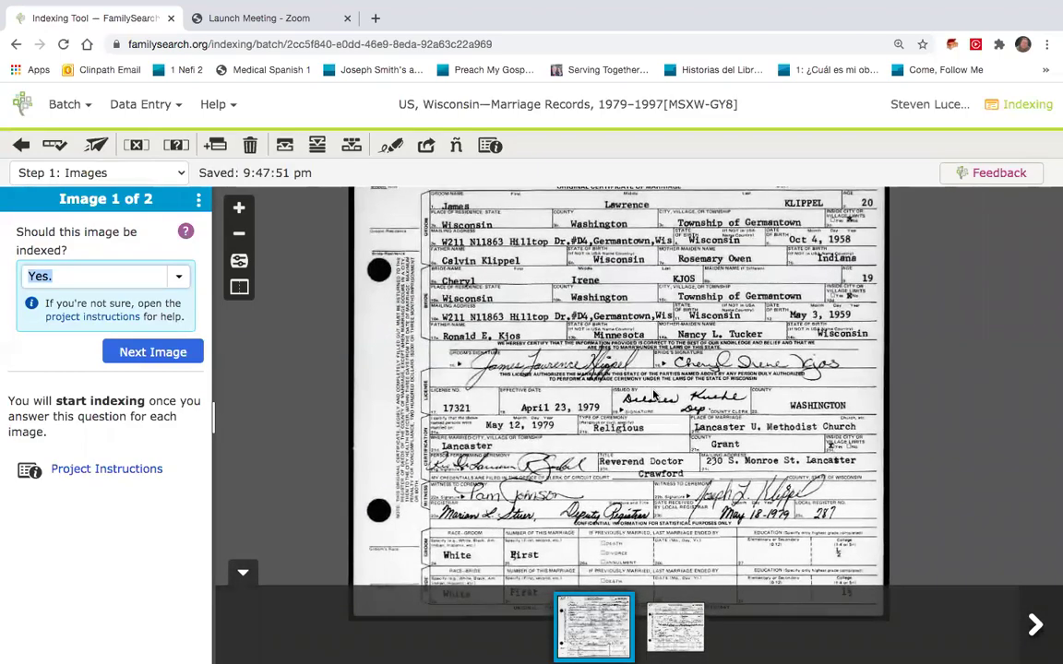
pyautogui.scroll(3, 651, 493)
pyautogui.scroll(5, 643, 481)
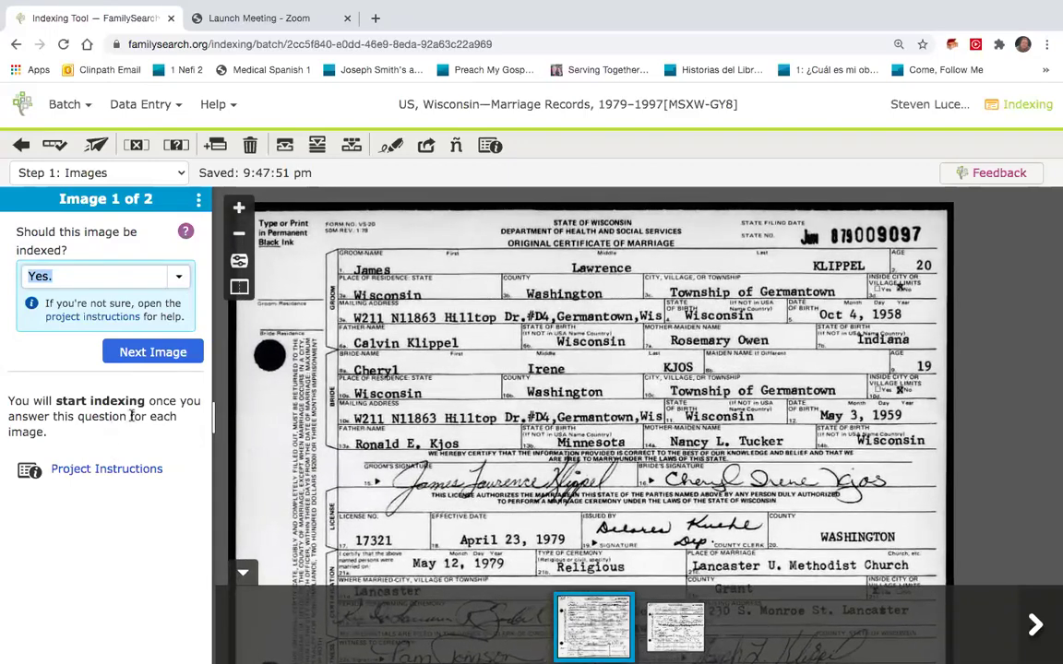
pyautogui.click(148, 351)
pyautogui.click(148, 351)
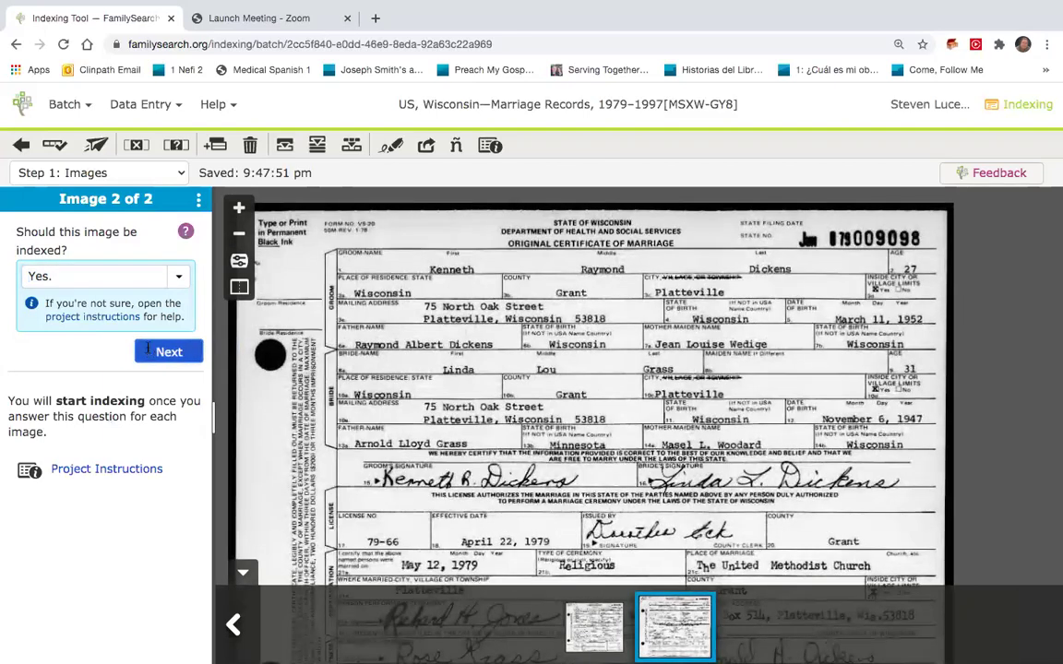
pyautogui.scroll(-4, 147, 347)
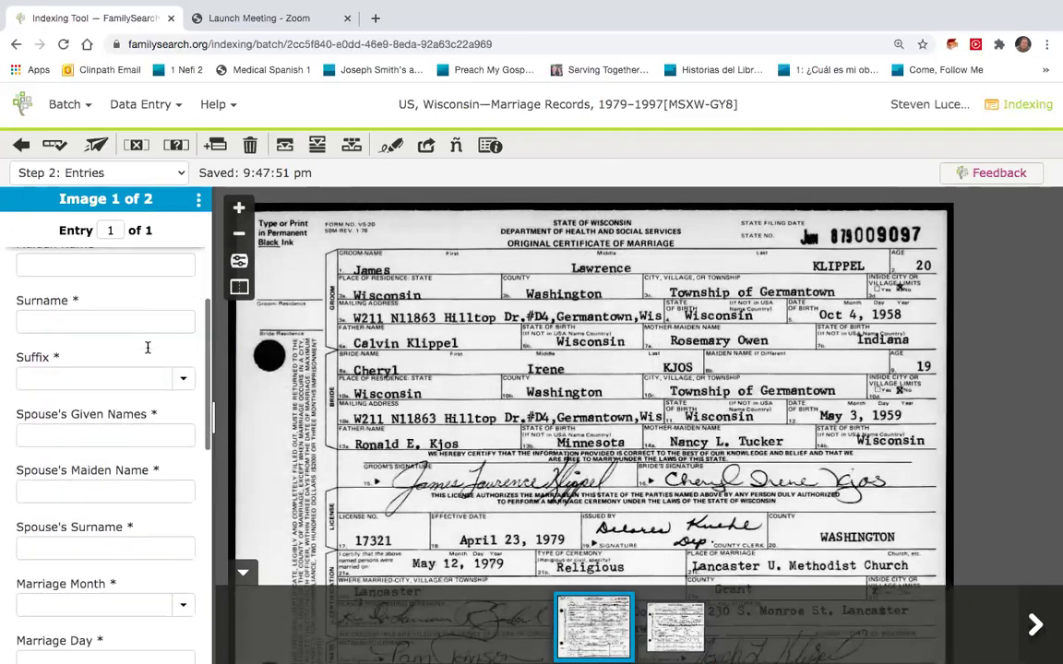
# Enter the state file number, groom's given names and surname, and bride's given and maiden names.
pyautogui.scroll(4, 147, 348)
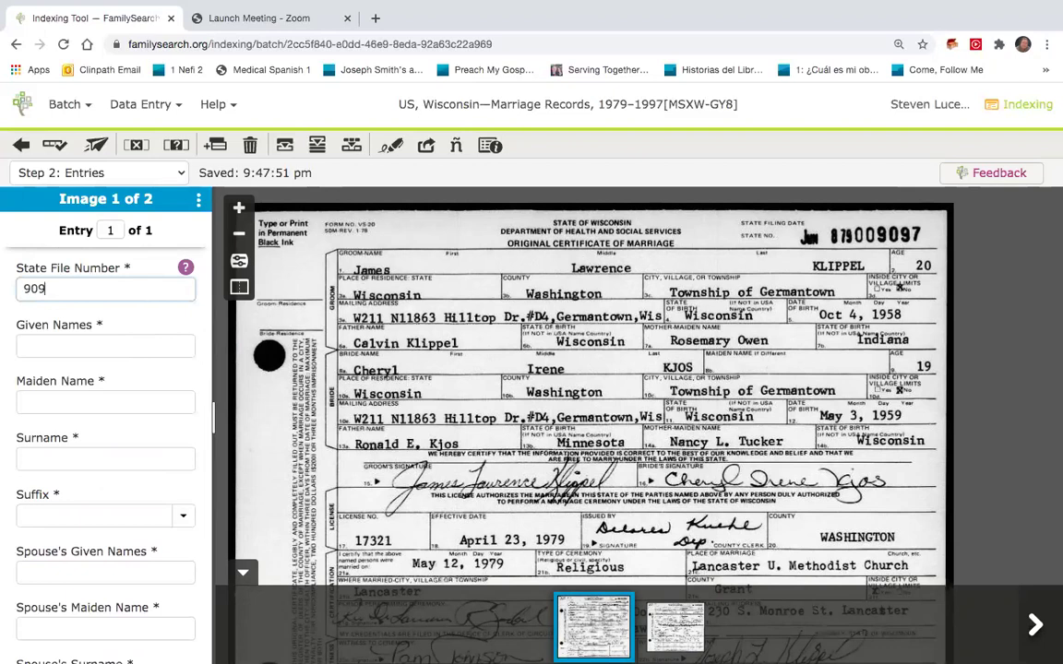
pyautogui.click(105, 346)
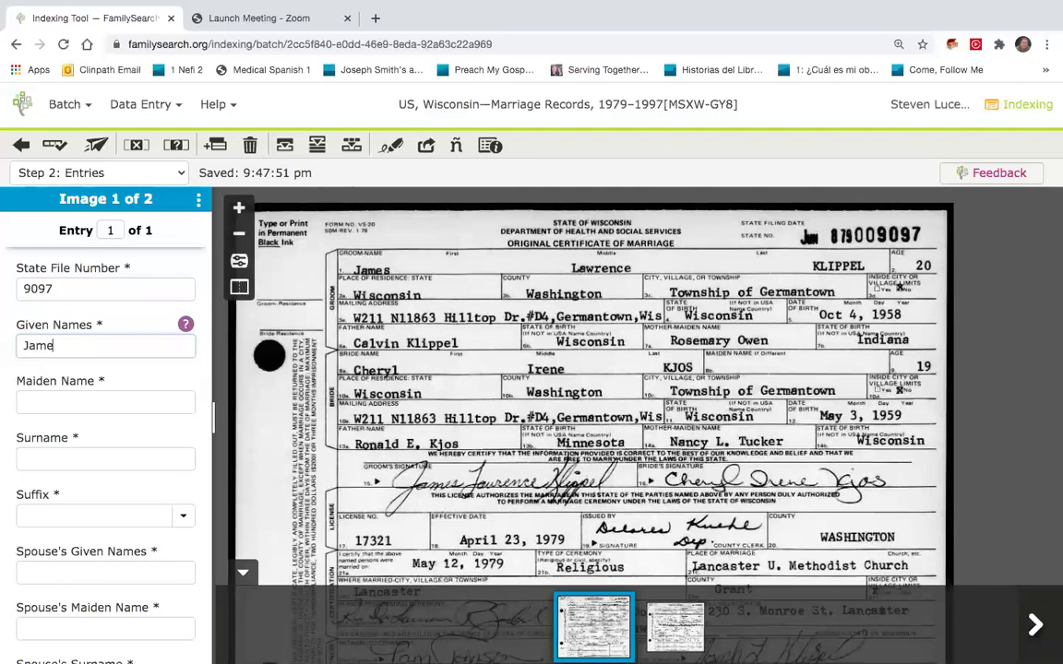
pyautogui.press('Tab')
pyautogui.press('Tab')
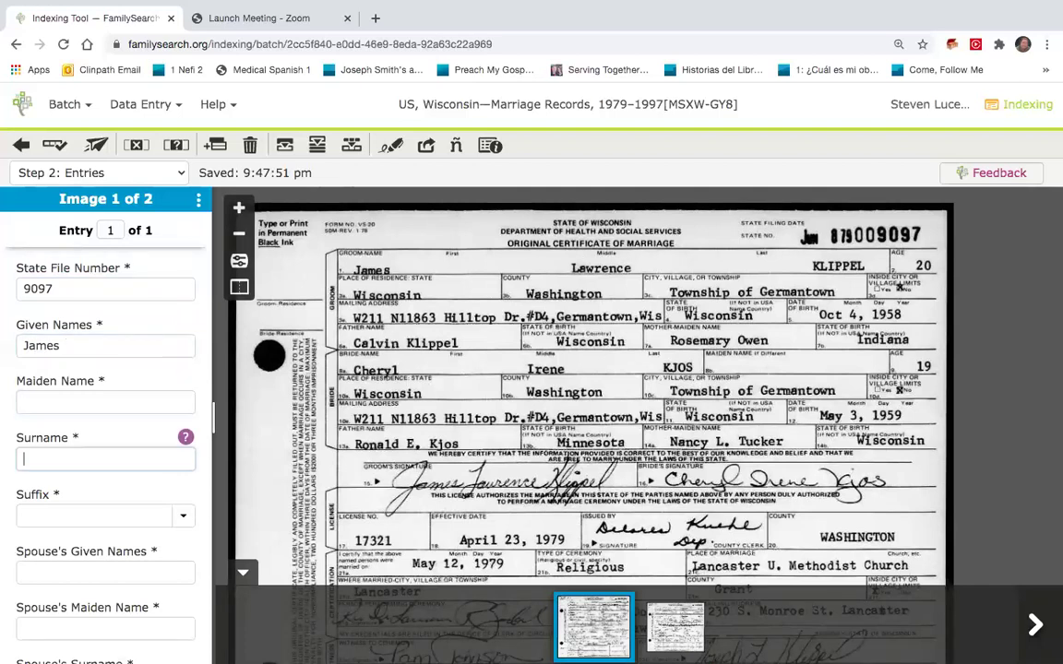
pyautogui.write('Lawrence')
pyautogui.press('Tab')
pyautogui.press('Tab')
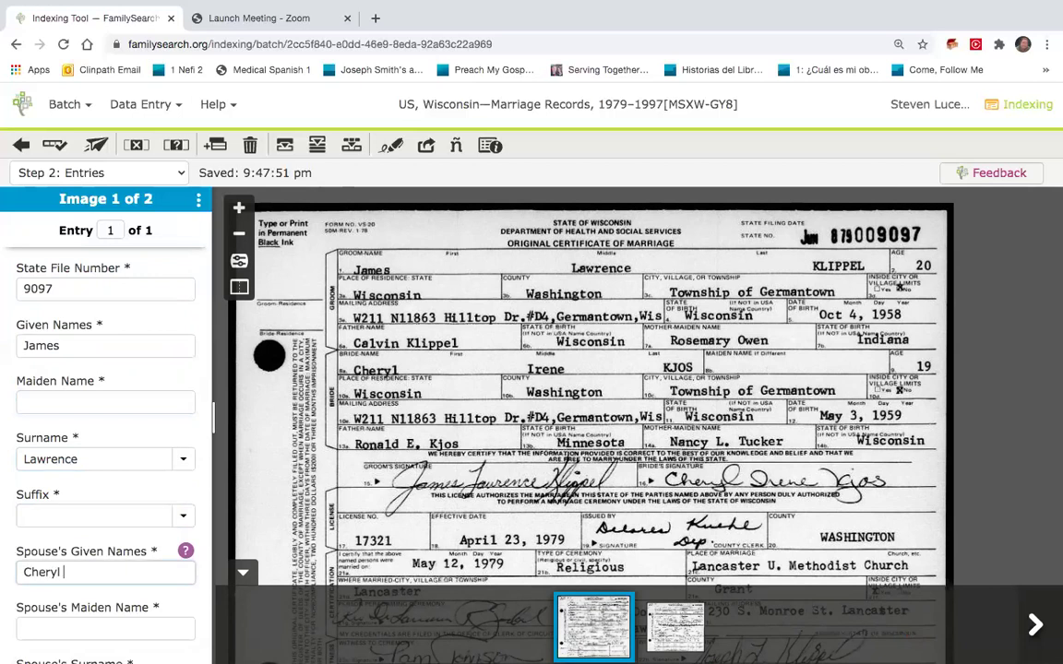
pyautogui.click(105, 628)
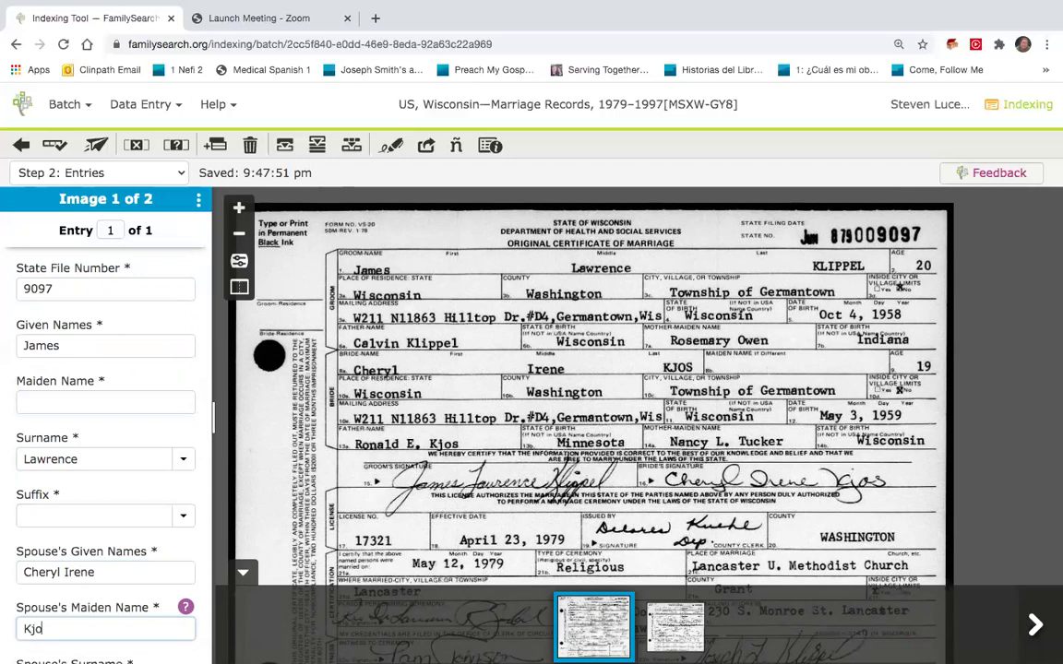
pyautogui.press('Tab')
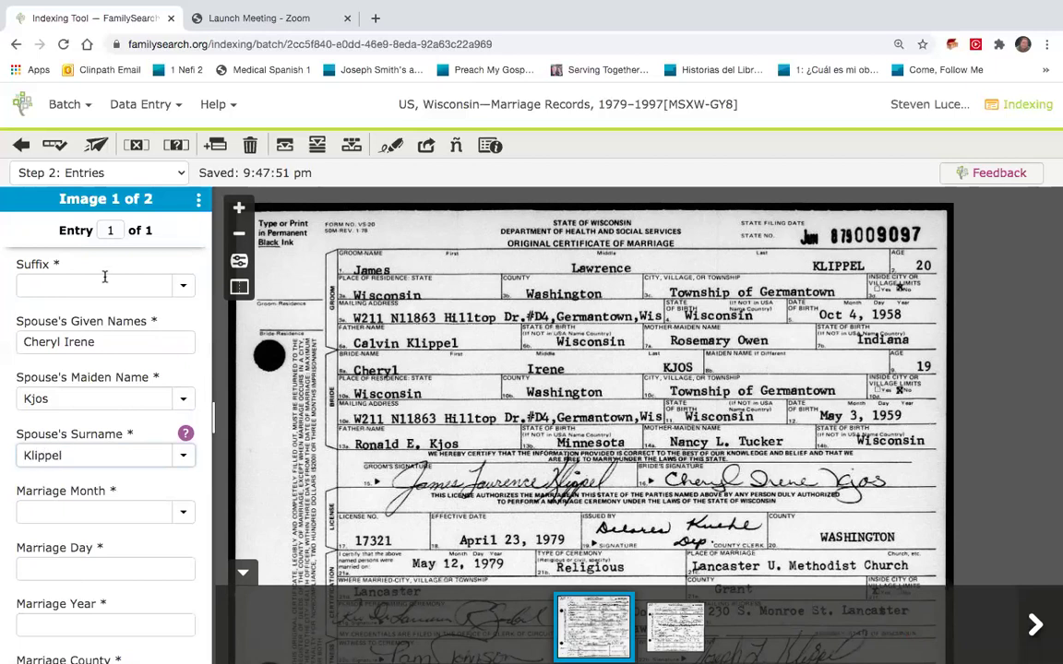
# Replace the wrong surname with the autocomplete suggestion and re-enter the groom's given names.
pyautogui.scroll(3, 55, 279)
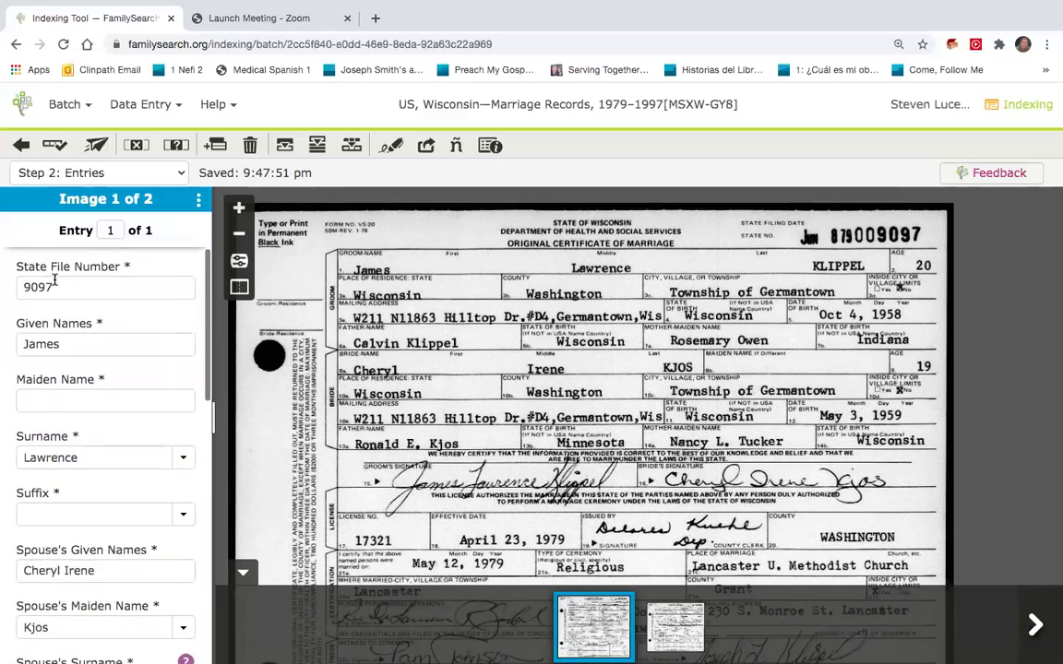
pyautogui.moveTo(69, 451); pyautogui.dragTo(5, 453)
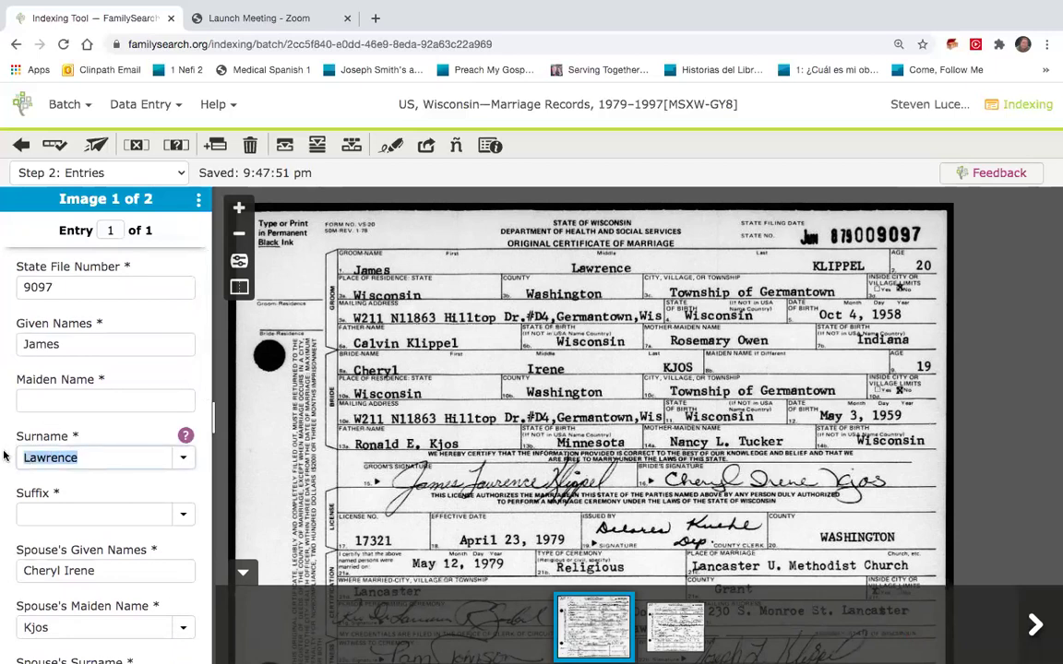
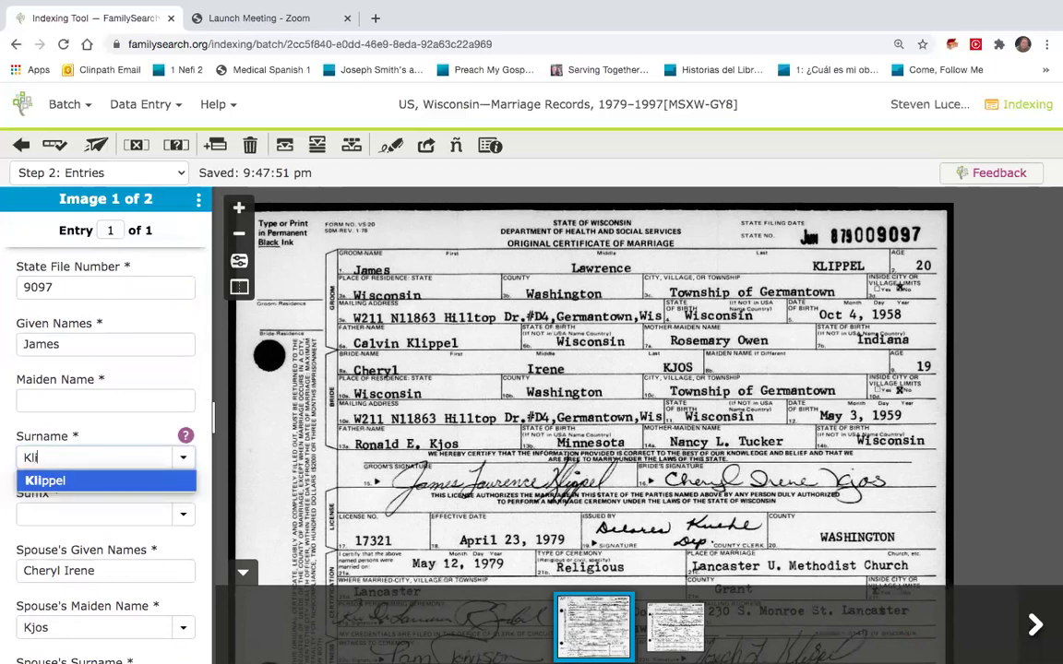
pyautogui.click(84, 352)
pyautogui.write('Lawrence')
pyautogui.scroll(-4, 62, 418)
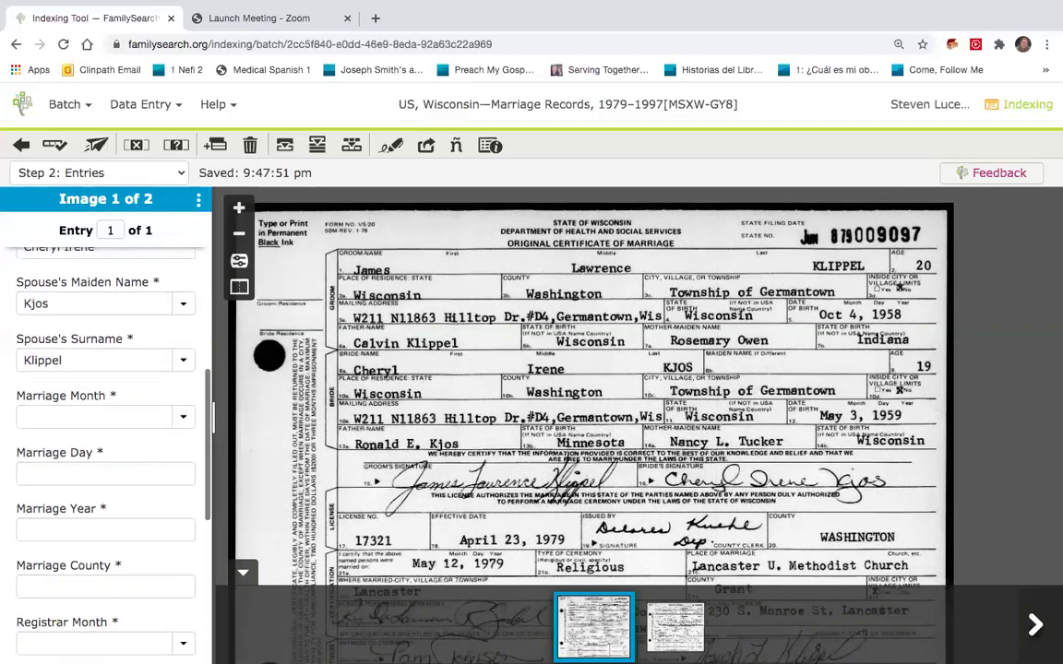
pyautogui.click(62, 418)
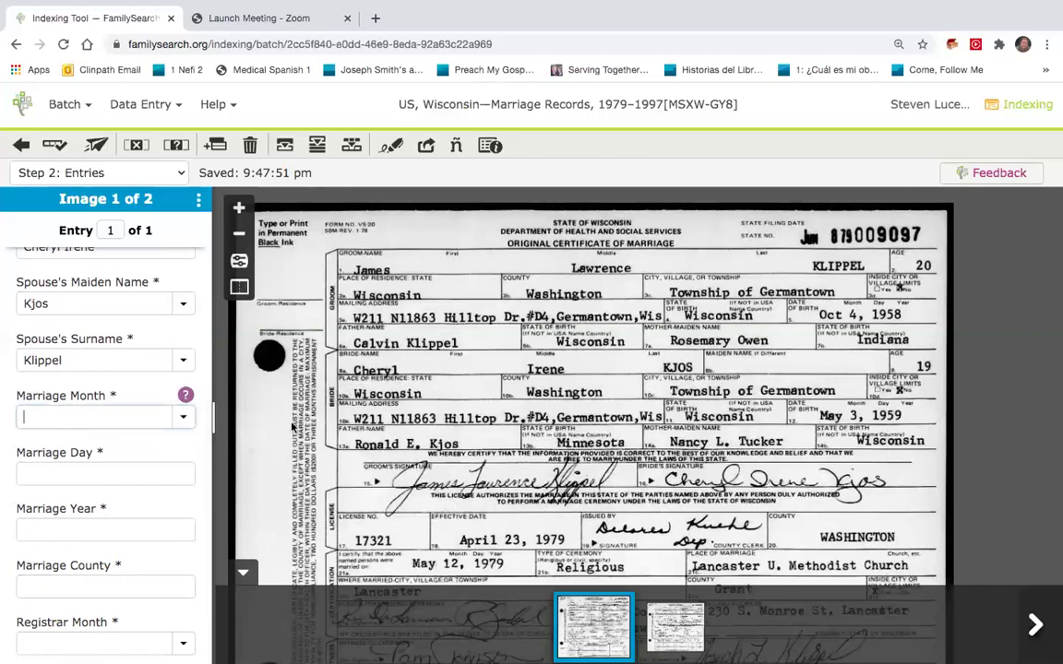
pyautogui.scroll(-2, 424, 419)
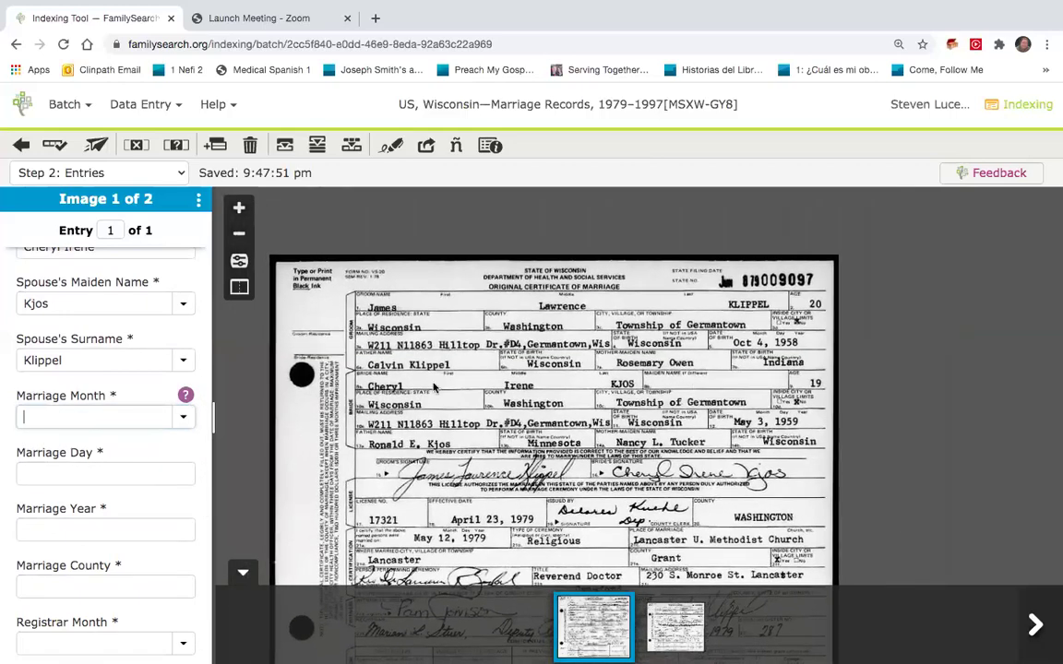
# Zoom and pan the first certificate to show its marriage date and registrar section.
pyautogui.scroll(3, 425, 420)
pyautogui.scroll(2, 441, 360)
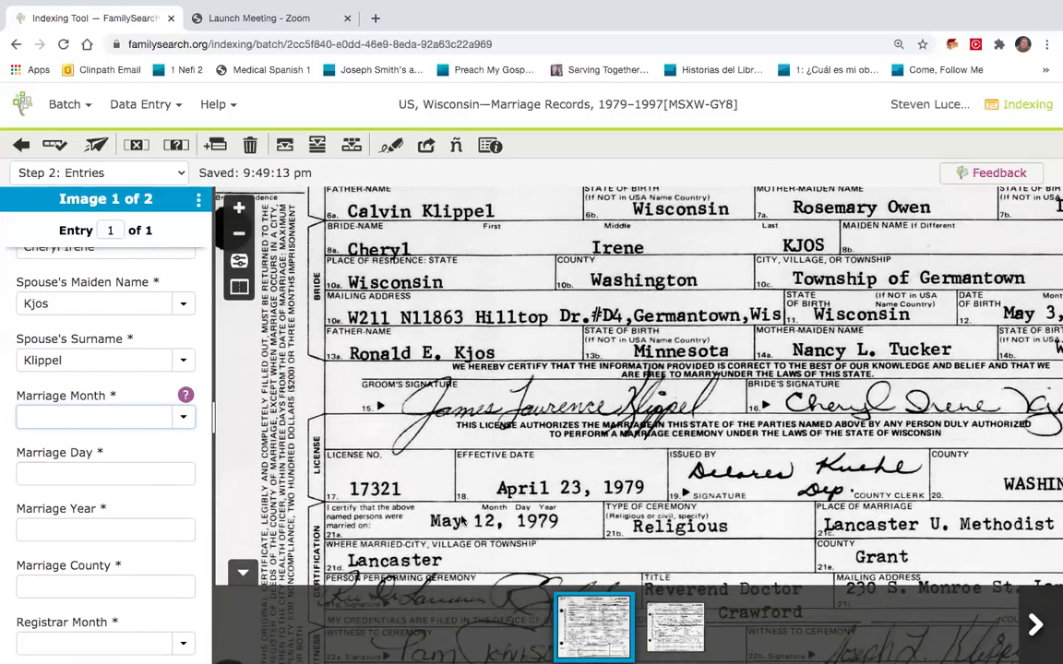
pyautogui.moveTo(469, 519); pyautogui.dragTo(476, 429)
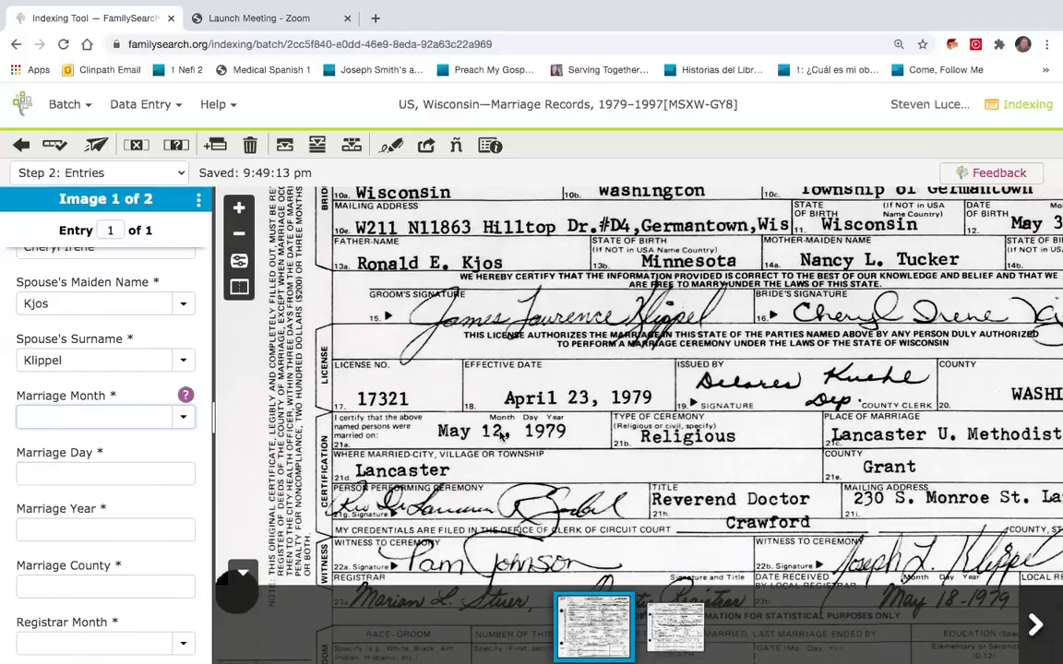
pyautogui.scroll(-2, 501, 437)
pyautogui.moveTo(501, 437); pyautogui.dragTo(477, 494)
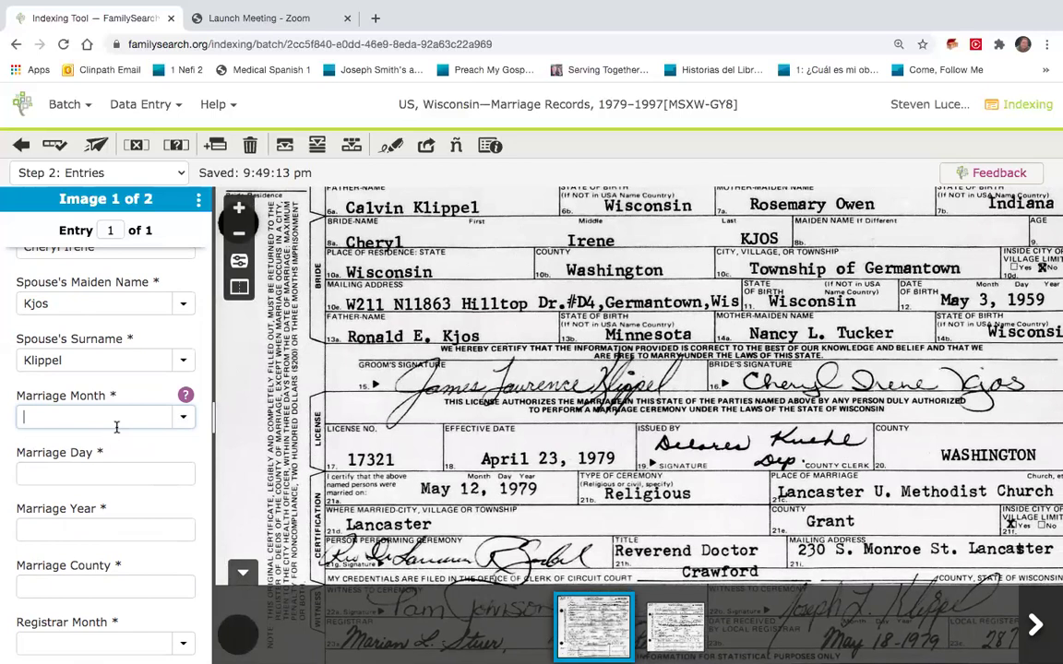
# Enter the marriage date May 12, 1979 and marriage county Washington.
pyautogui.click(182, 419)
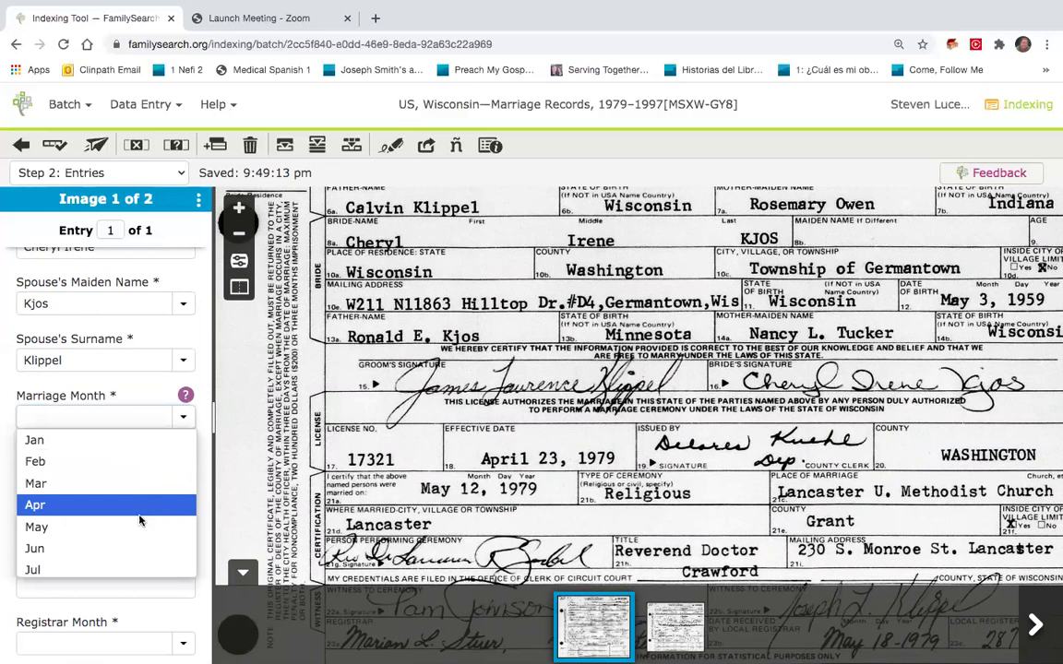
pyautogui.click(136, 520)
pyautogui.click(136, 474)
pyautogui.write('12')
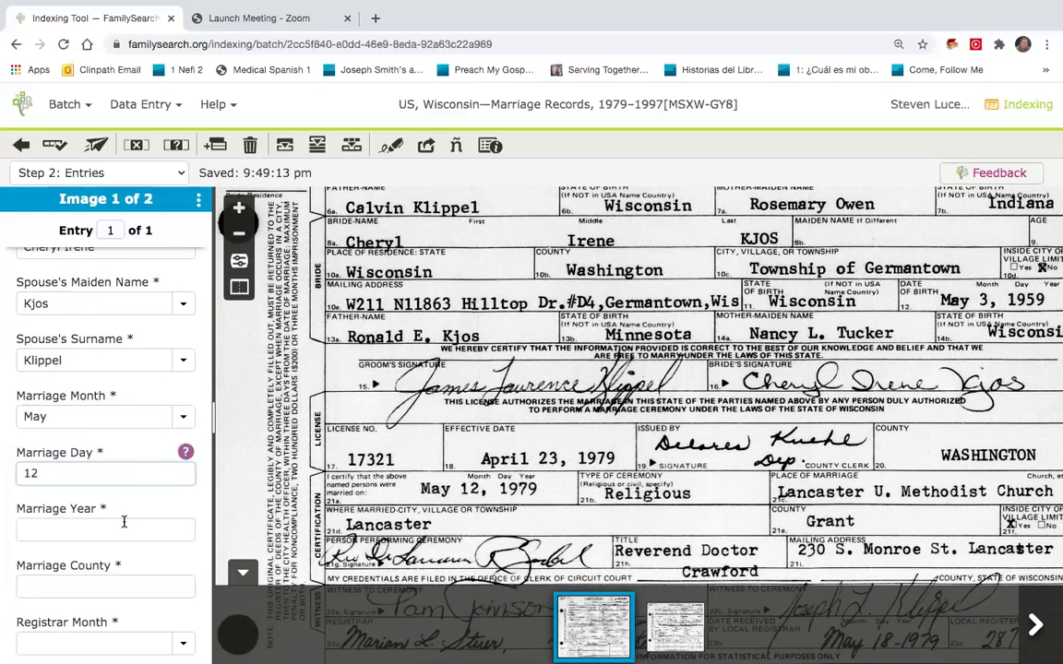
pyautogui.click(123, 528)
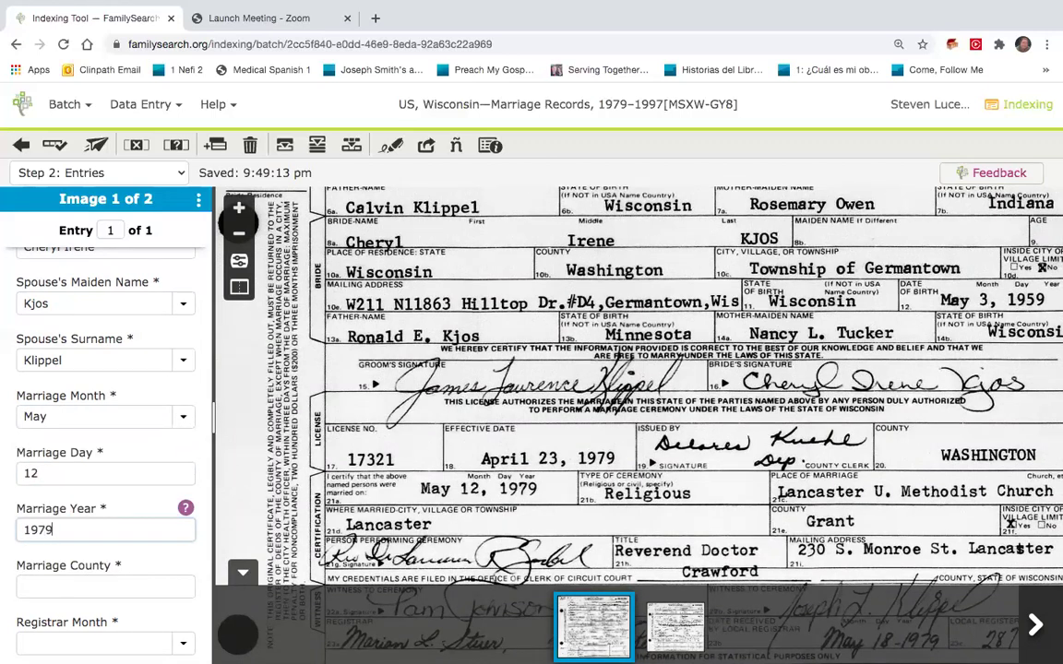
pyautogui.click(110, 585)
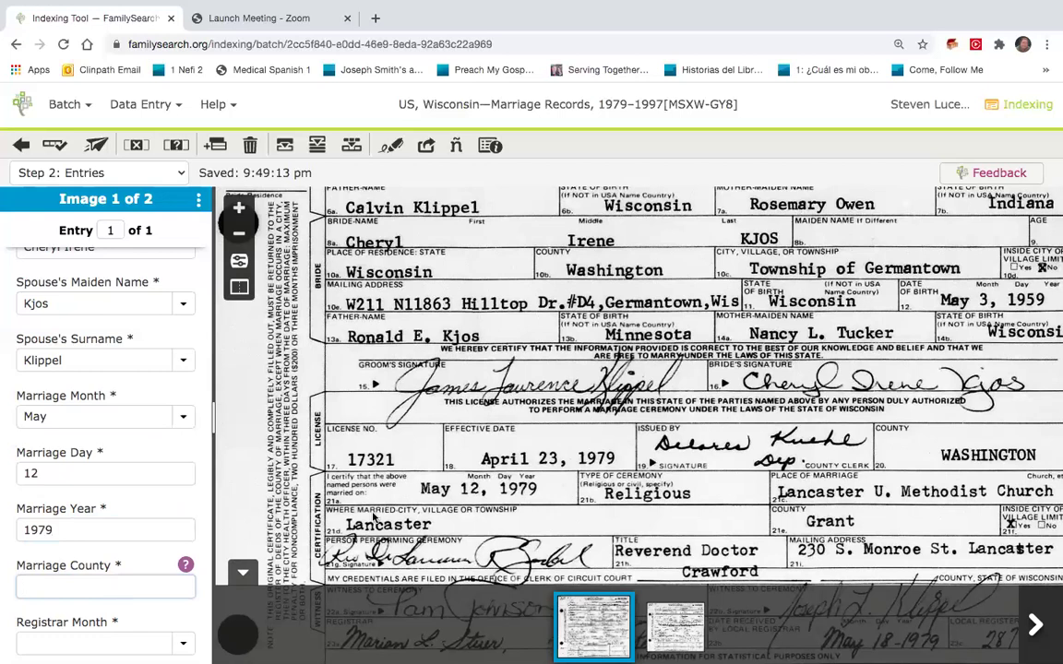
pyautogui.write('Washington')
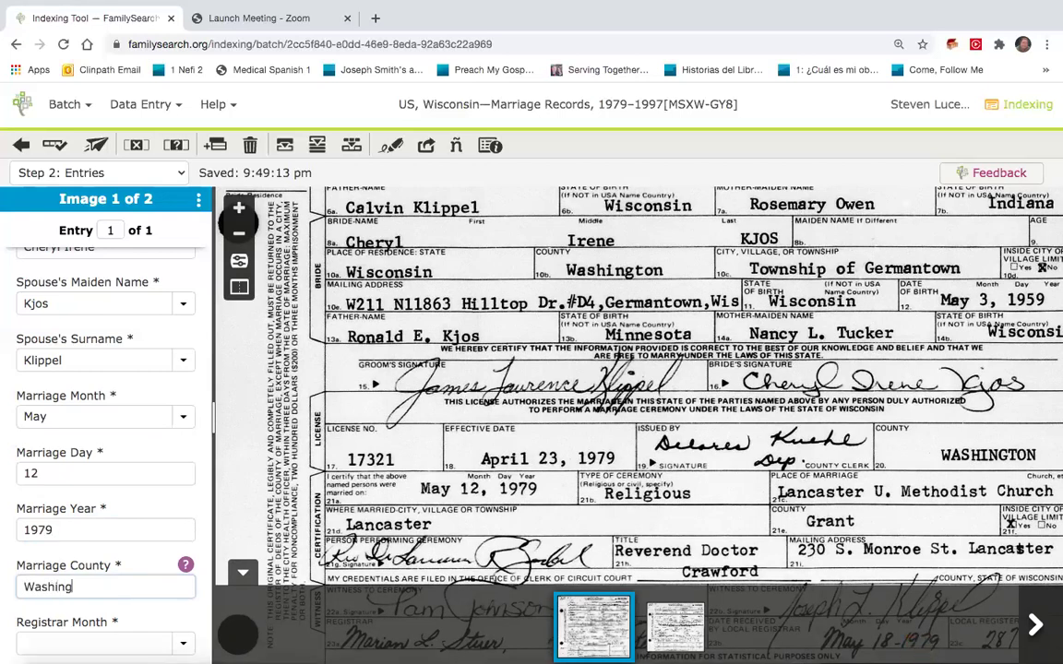
# Enter the registrar date May 18, 1979.
pyautogui.click(101, 643)
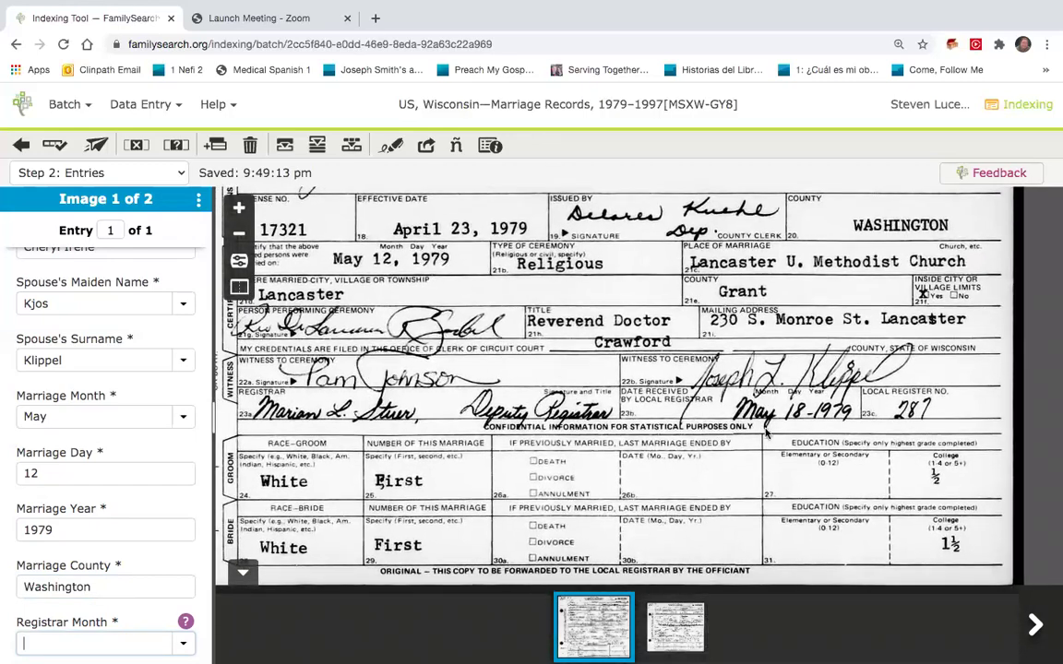
pyautogui.scroll(-2, 84, 587)
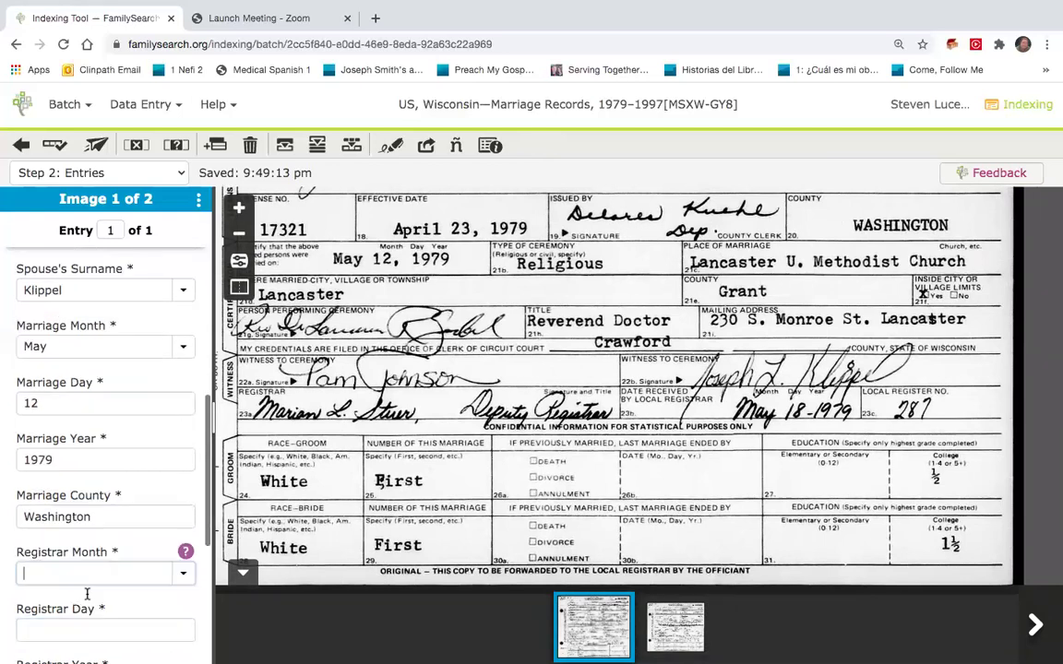
pyautogui.click(169, 540)
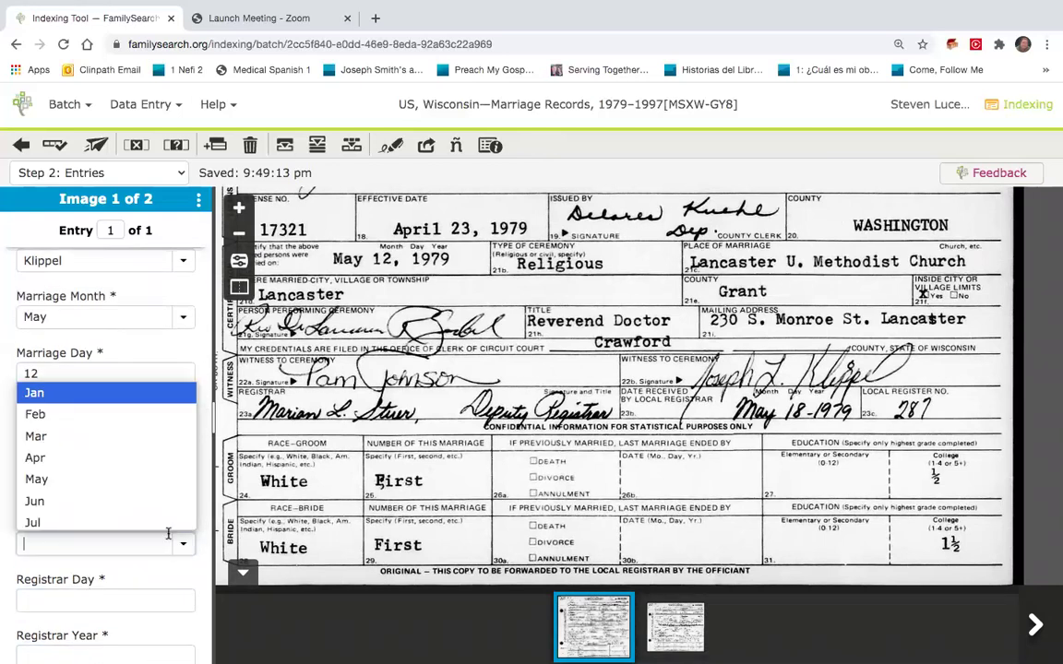
pyautogui.click(155, 479)
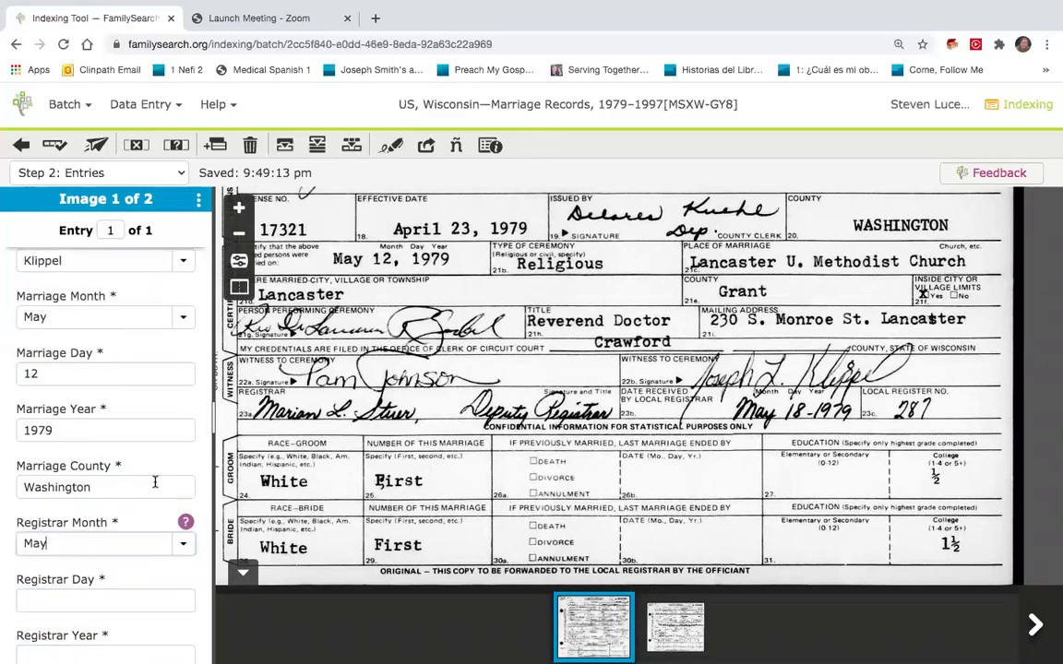
pyautogui.click(84, 596)
pyautogui.write('18')
pyautogui.scroll(-2, 83, 597)
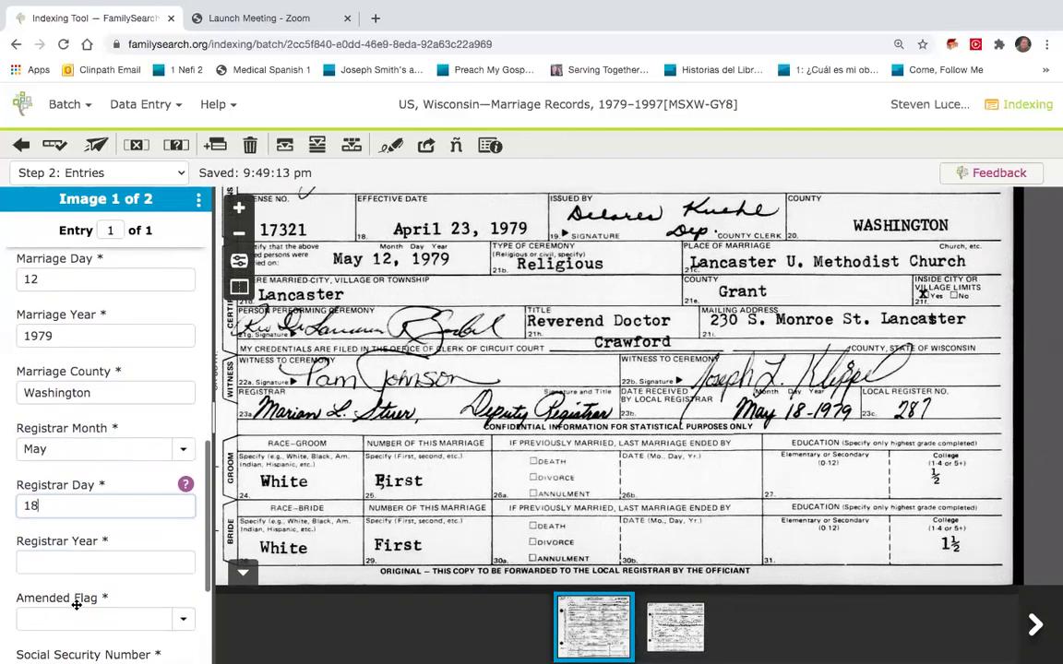
pyautogui.click(81, 568)
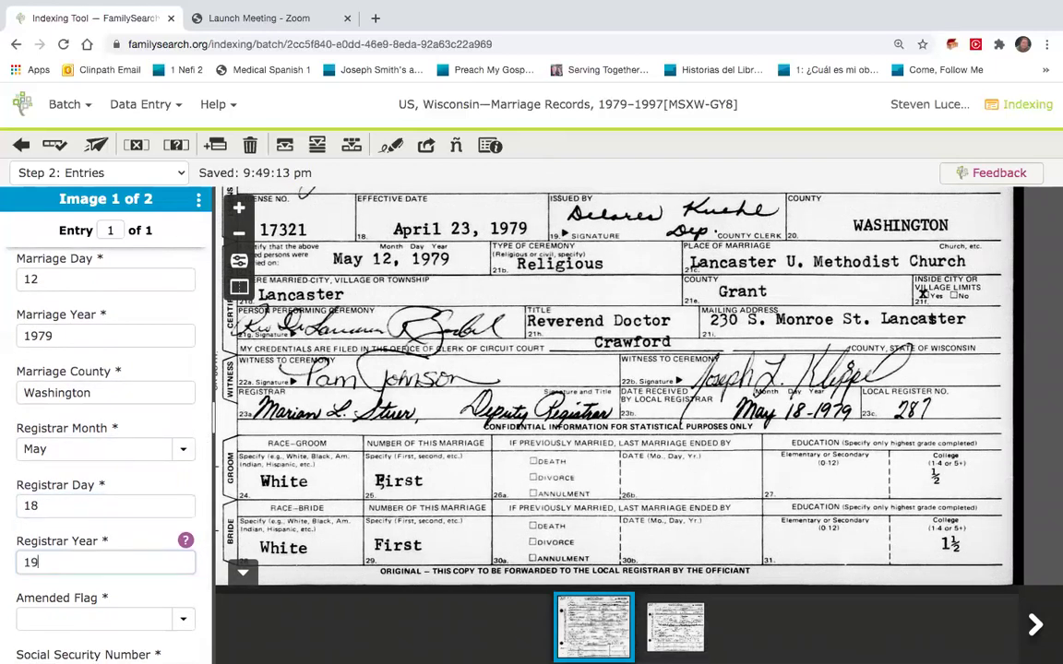
pyautogui.write('1979')
pyautogui.scroll(-2, 87, 569)
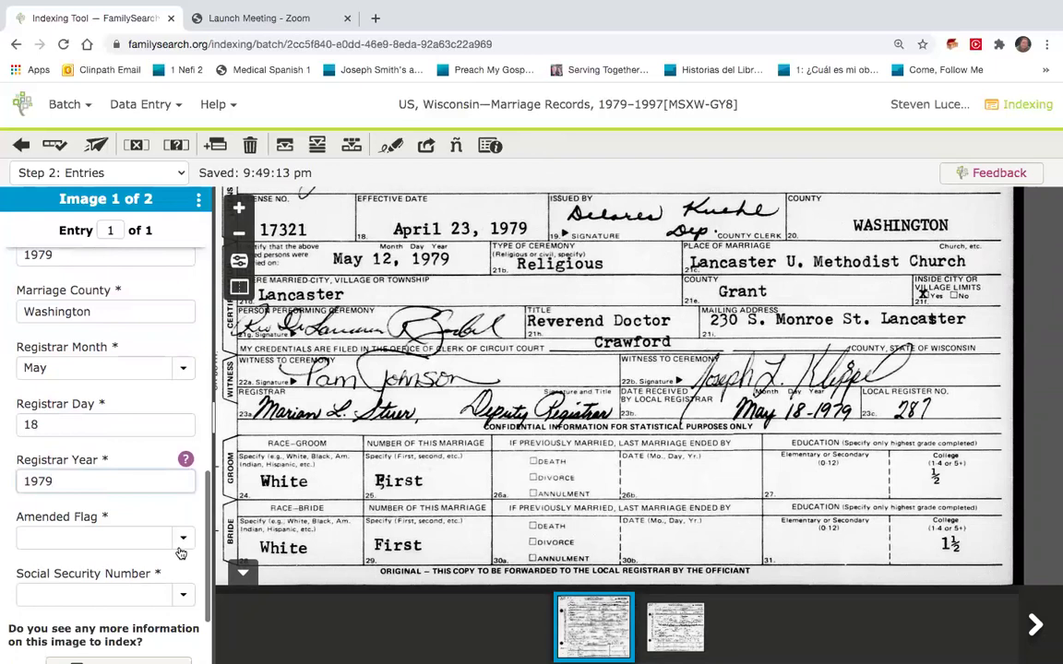
# Set Amended Flag and Social Security Number to N, then go to image 2.
pyautogui.click(179, 541)
pyautogui.click(157, 582)
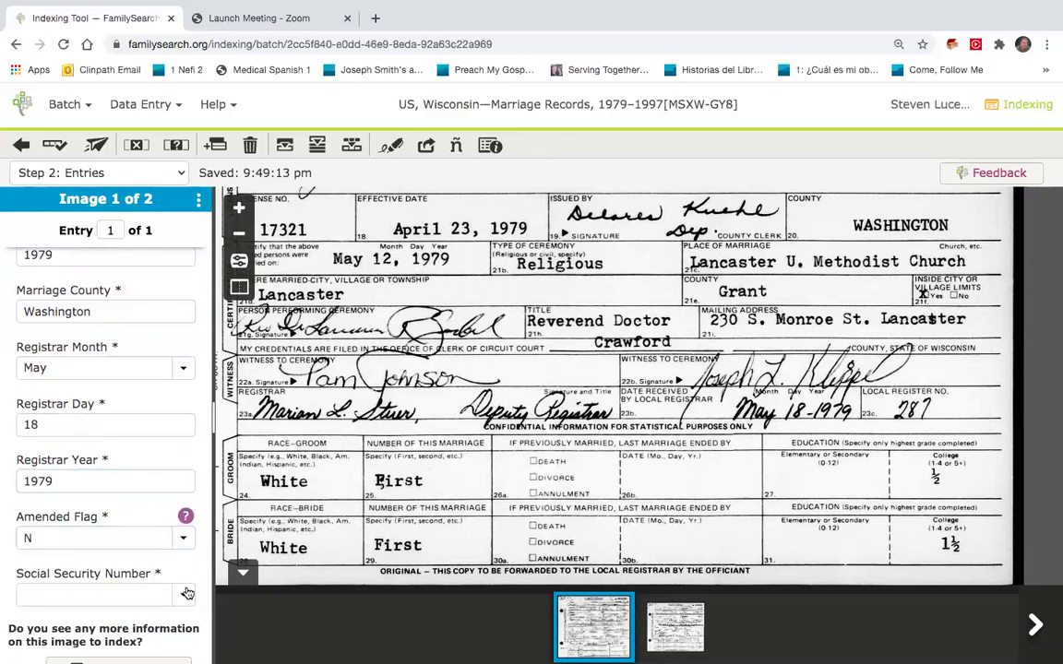
pyautogui.click(186, 594)
pyautogui.click(175, 570)
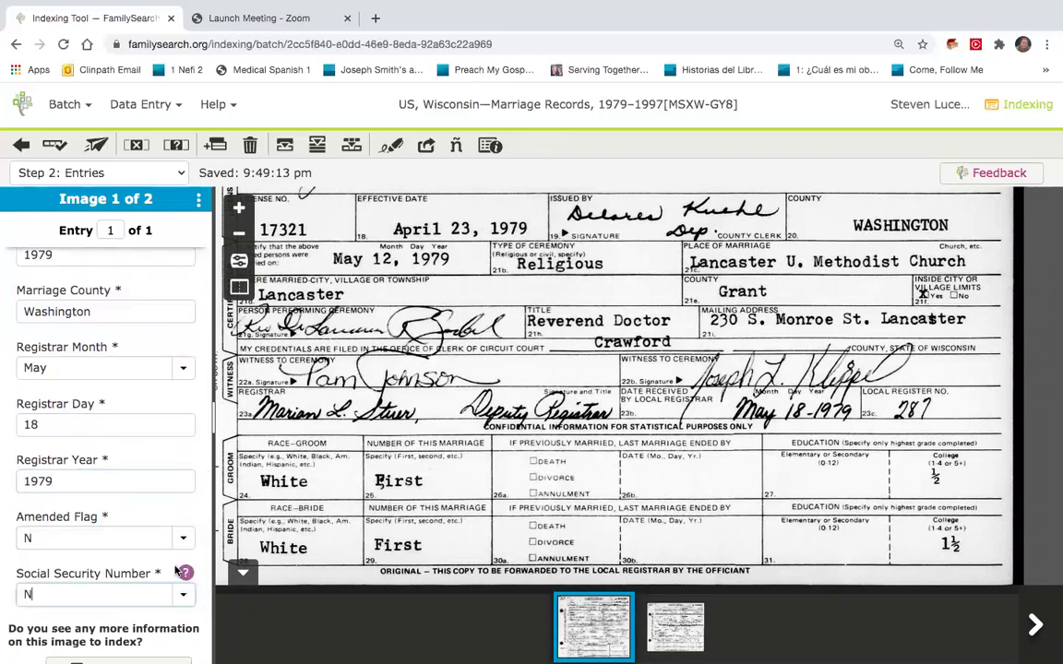
pyautogui.scroll(-3, 175, 570)
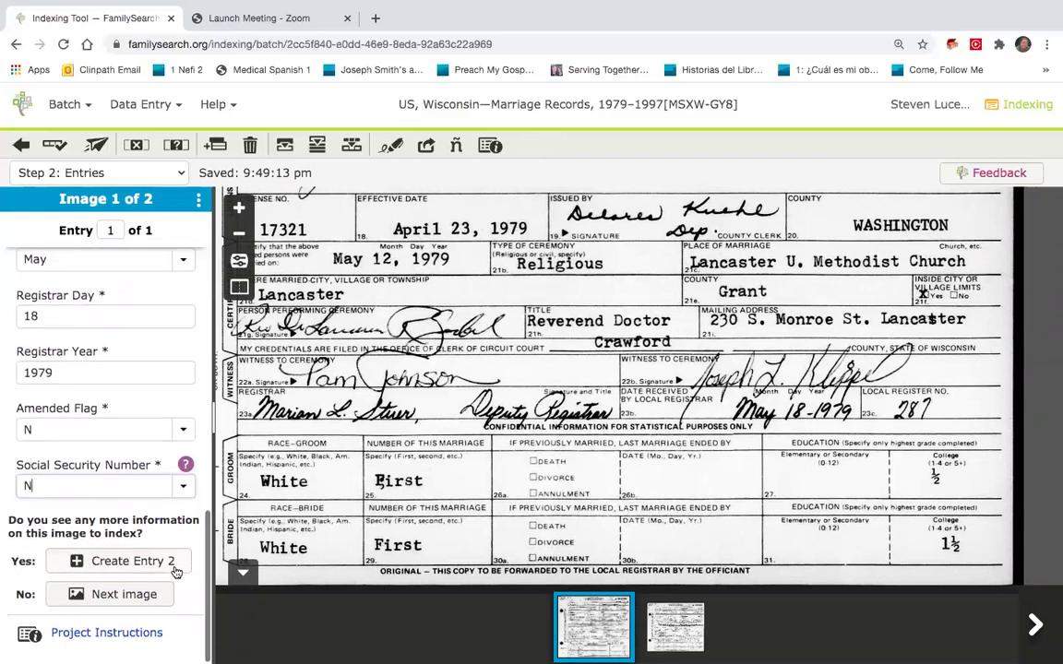
pyautogui.click(136, 594)
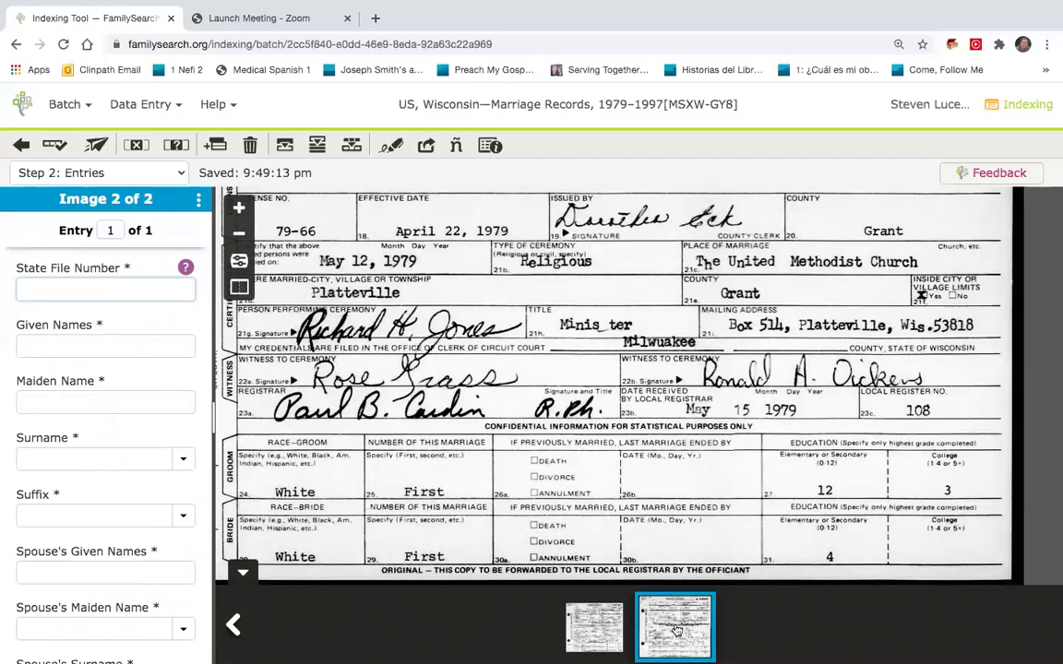
# Zoom and pan image 2 to show the certificate top with file number and groom details.
pyautogui.scroll(3, 632, 362)
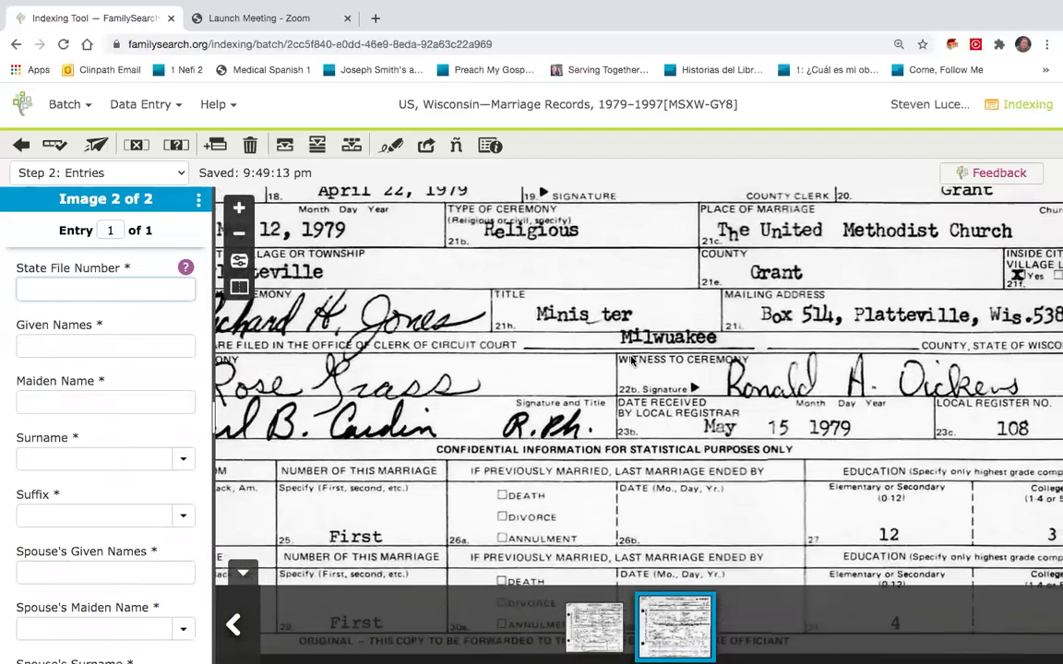
pyautogui.scroll(-4, 630, 295)
pyautogui.moveTo(628, 258); pyautogui.dragTo(652, 498)
pyautogui.scroll(-4, 652, 498)
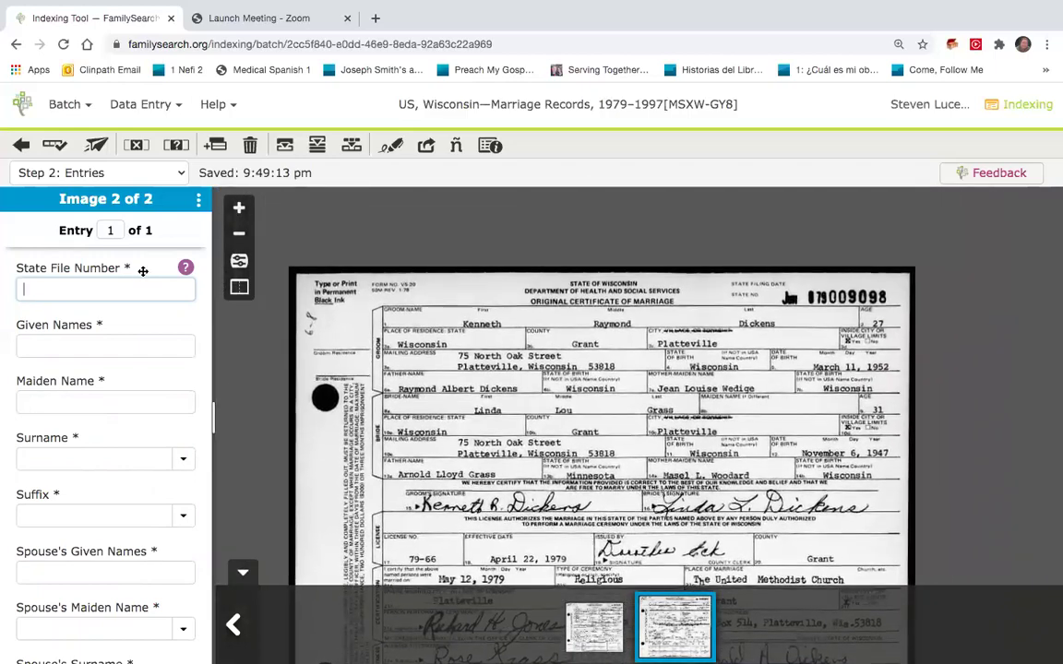
# Enter the state file number, finish the groom's given names, leave Maiden Name empty, and add his surname.
pyautogui.write('9098')
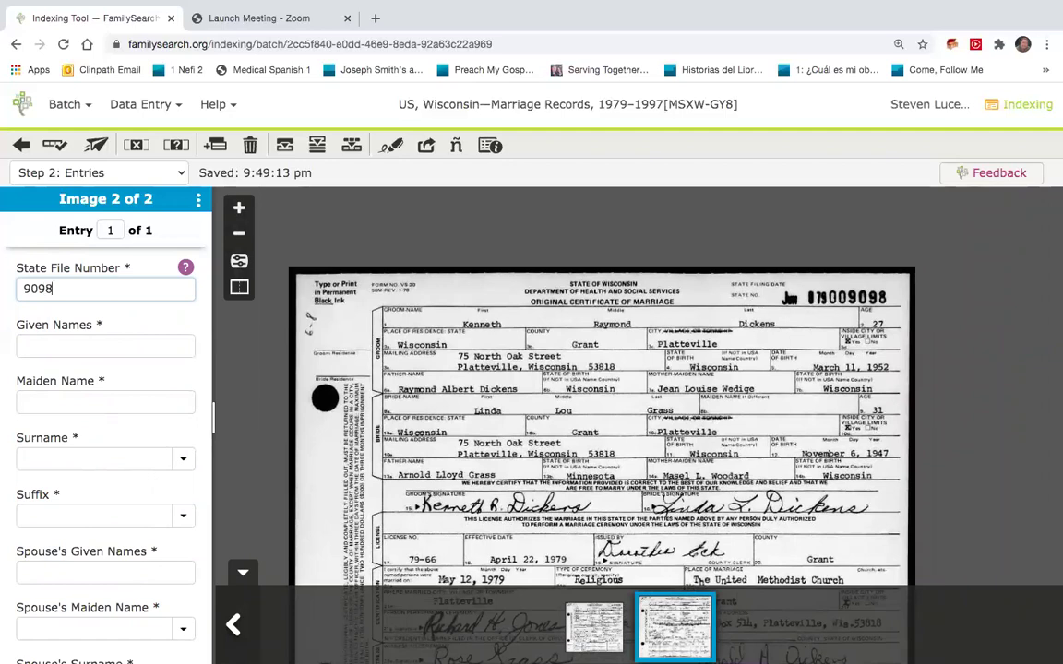
pyautogui.press('Tab')
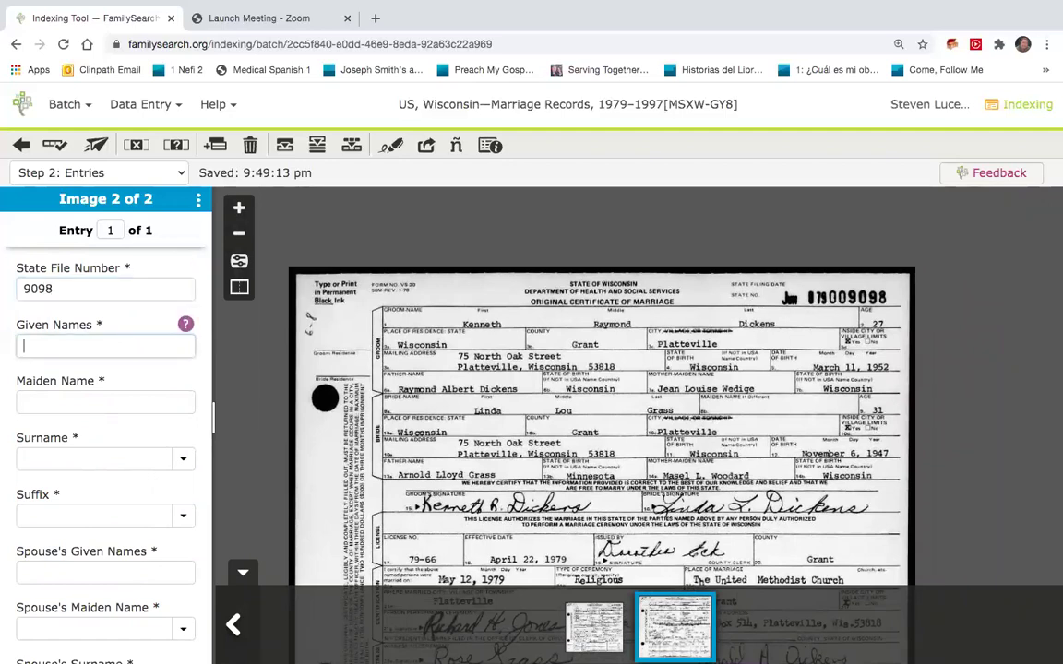
pyautogui.click(105, 402)
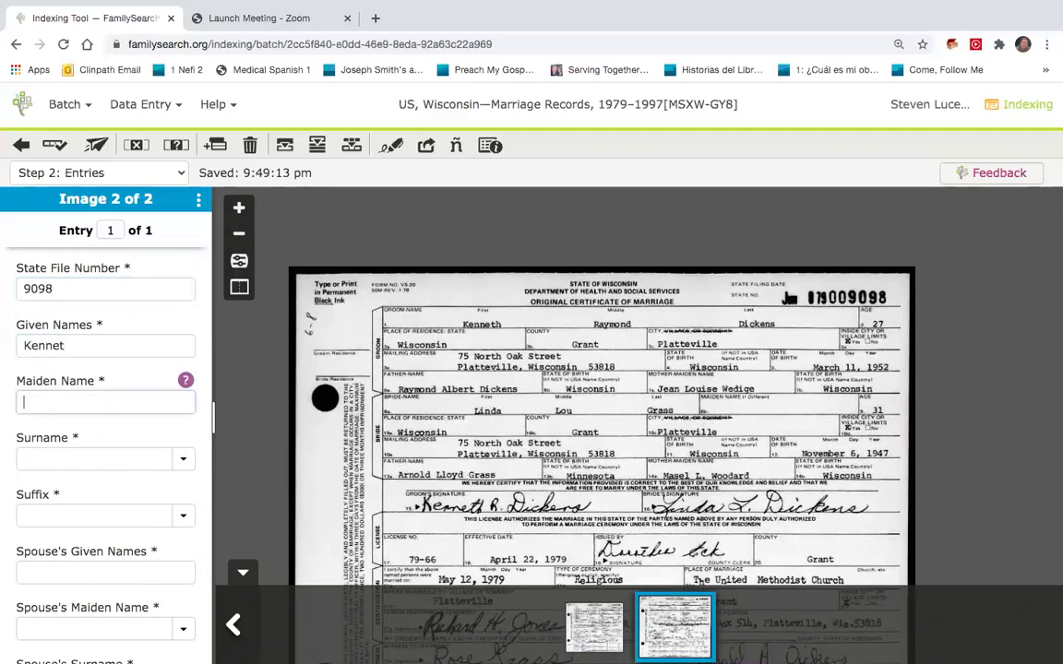
pyautogui.click(75, 340)
pyautogui.click(96, 345)
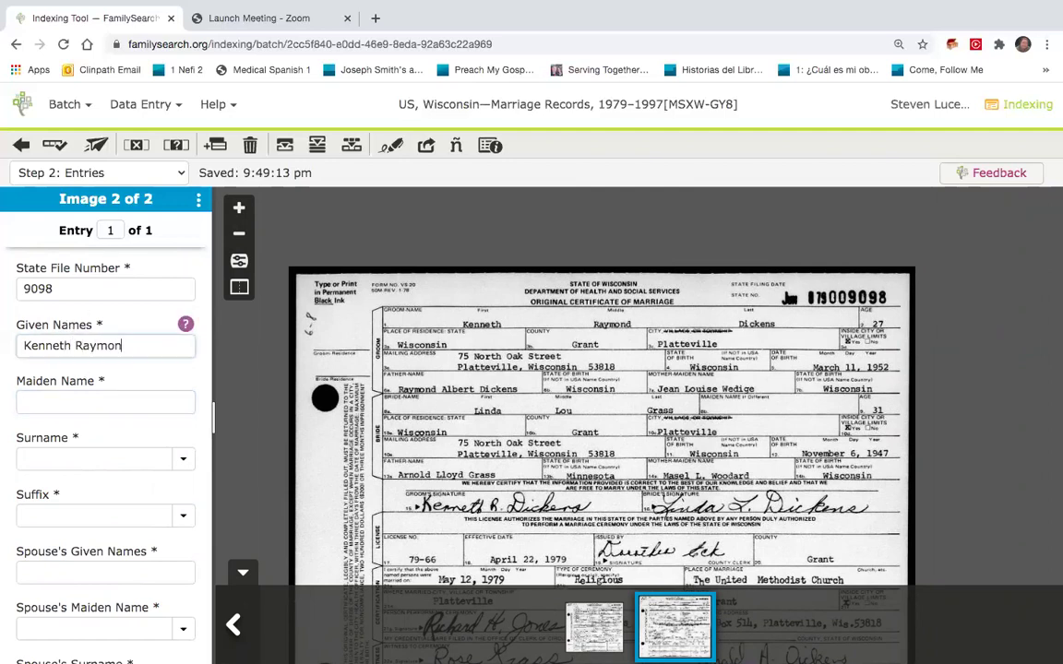
pyautogui.click(105, 401)
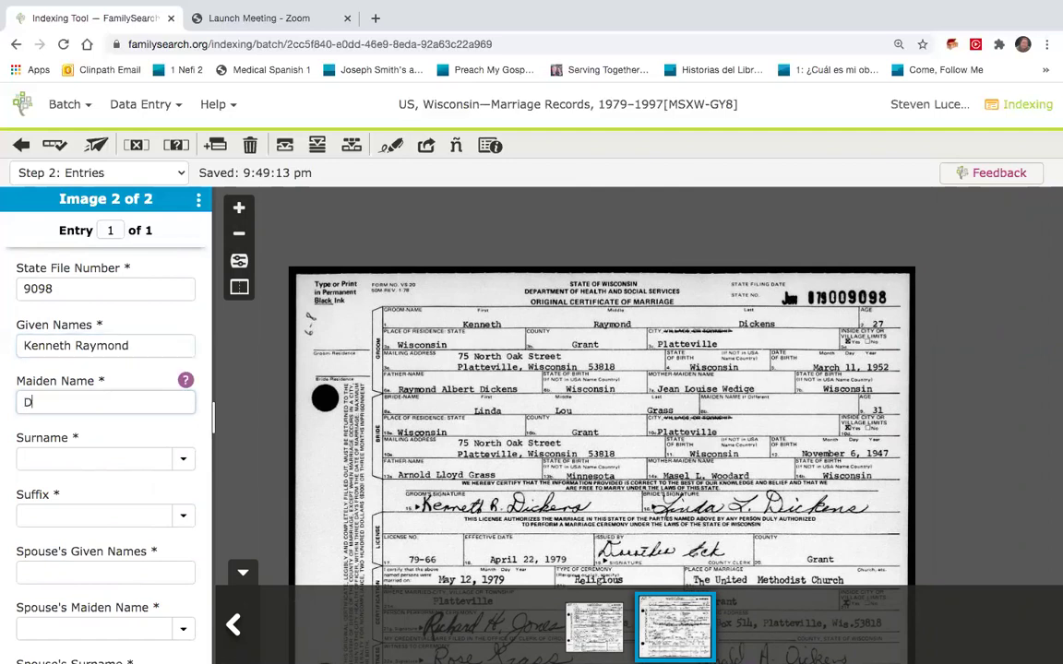
pyautogui.press('Tab')
pyautogui.write('D')
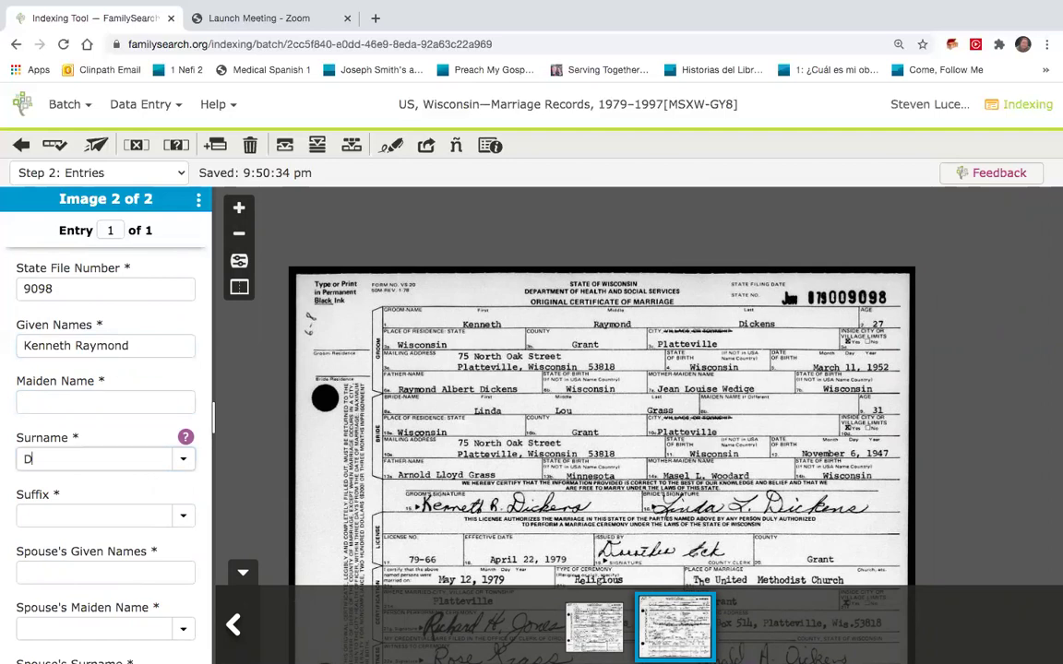
pyautogui.press('Tab')
pyautogui.press('Tab')
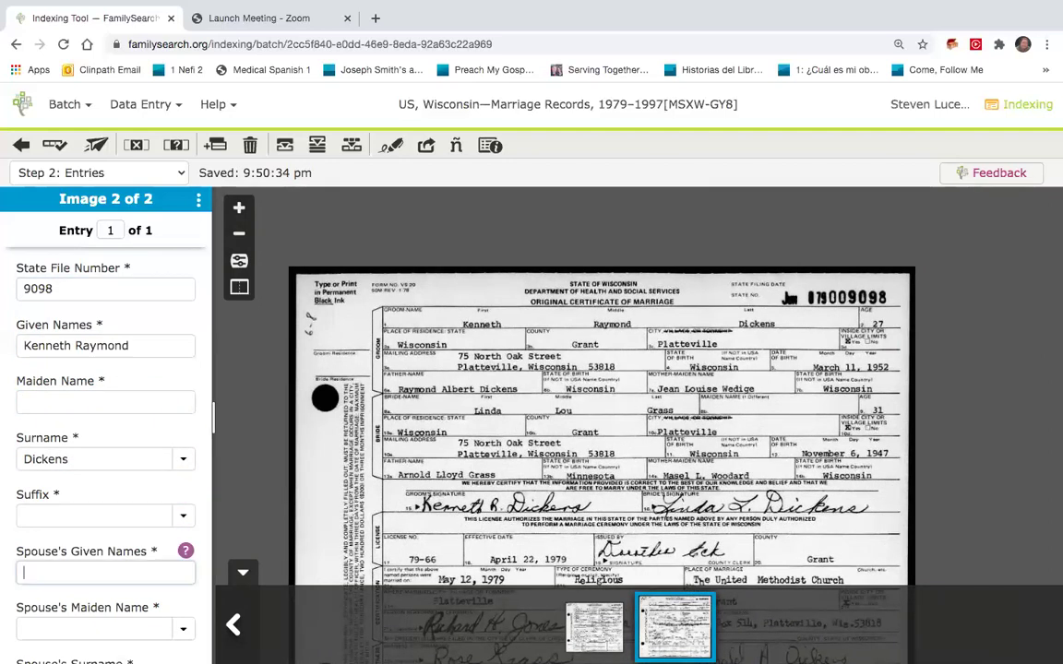
# Enter the bride's given names, maiden name and married surname.
pyautogui.press('Tab')
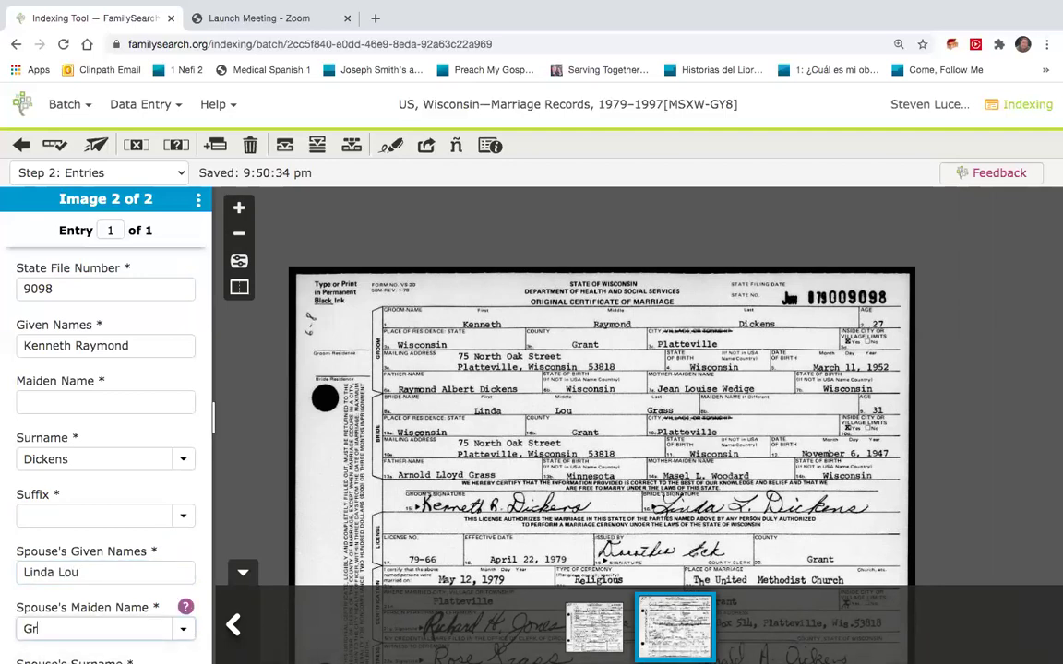
pyautogui.press('Tab')
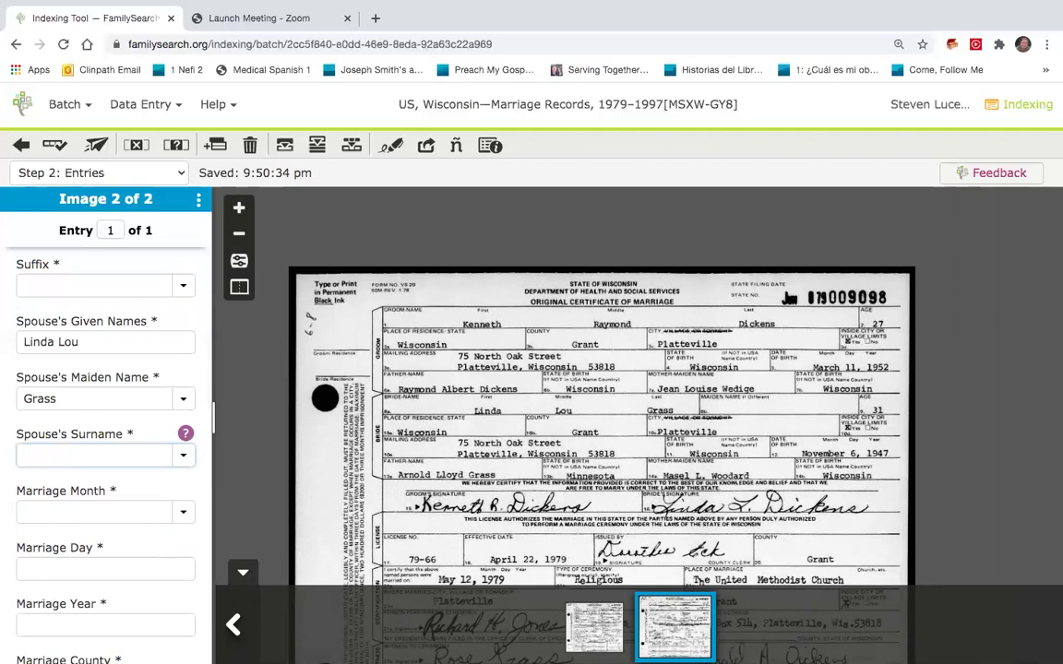
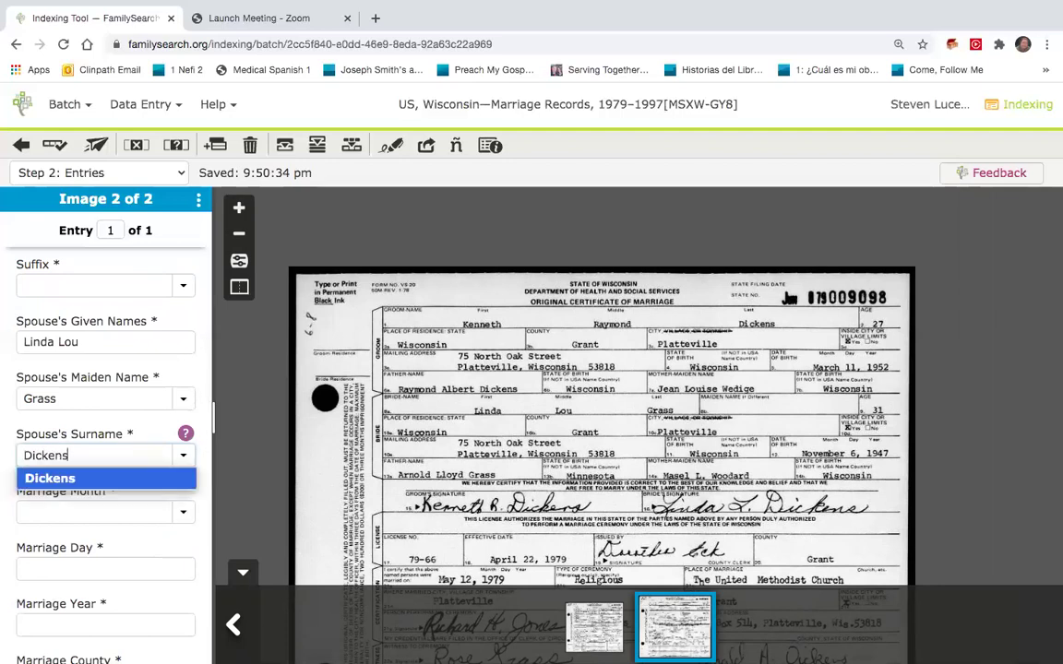
pyautogui.press('Tab')
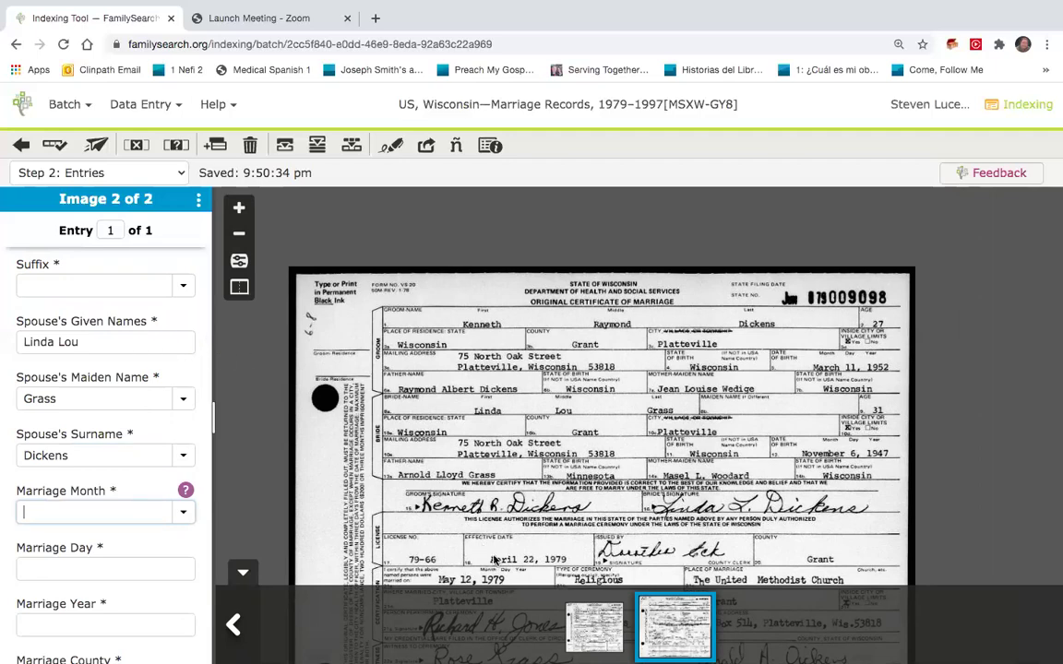
# Enter the marriage date May 12, 1979 and marriage county Grant.
pyautogui.scroll(-1, 463, 498)
pyautogui.scroll(-3, 463, 498)
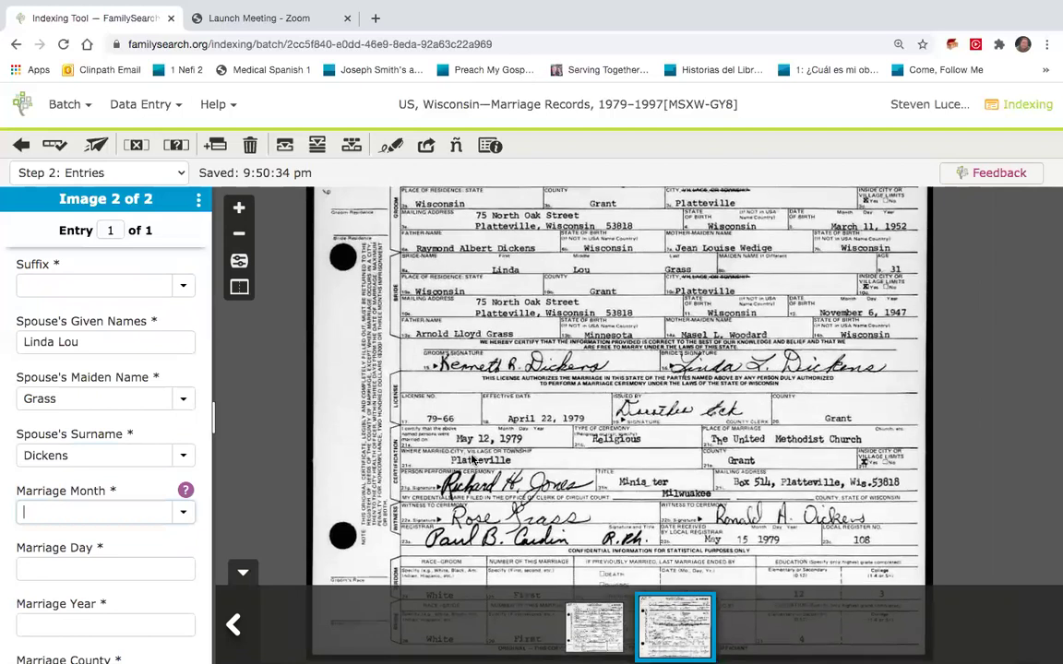
pyautogui.click(180, 522)
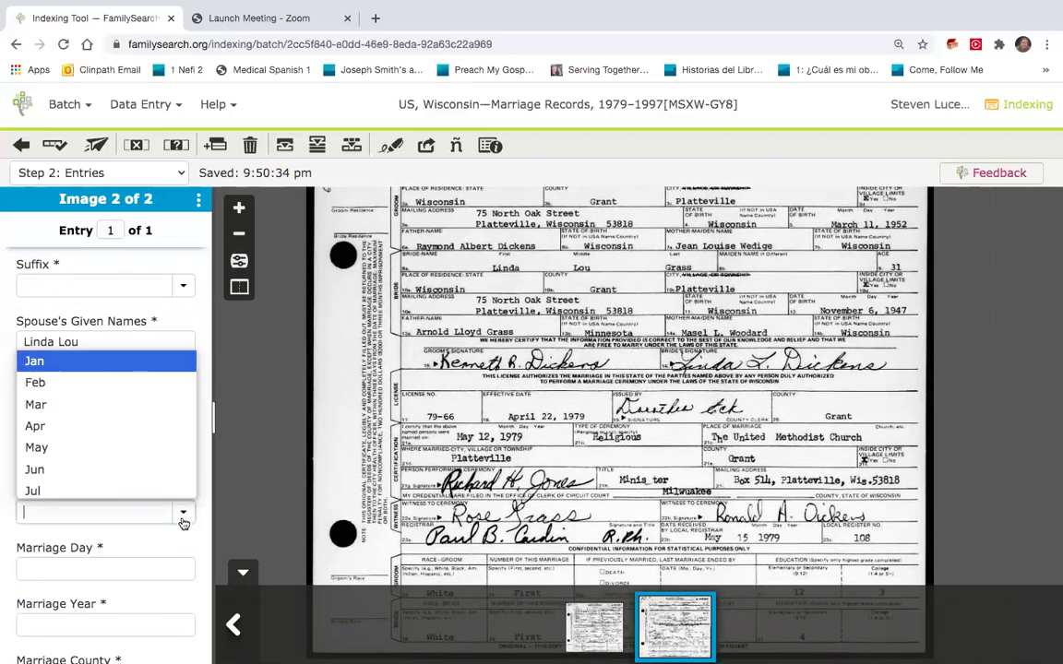
pyautogui.click(159, 448)
pyautogui.click(106, 564)
pyautogui.write('12')
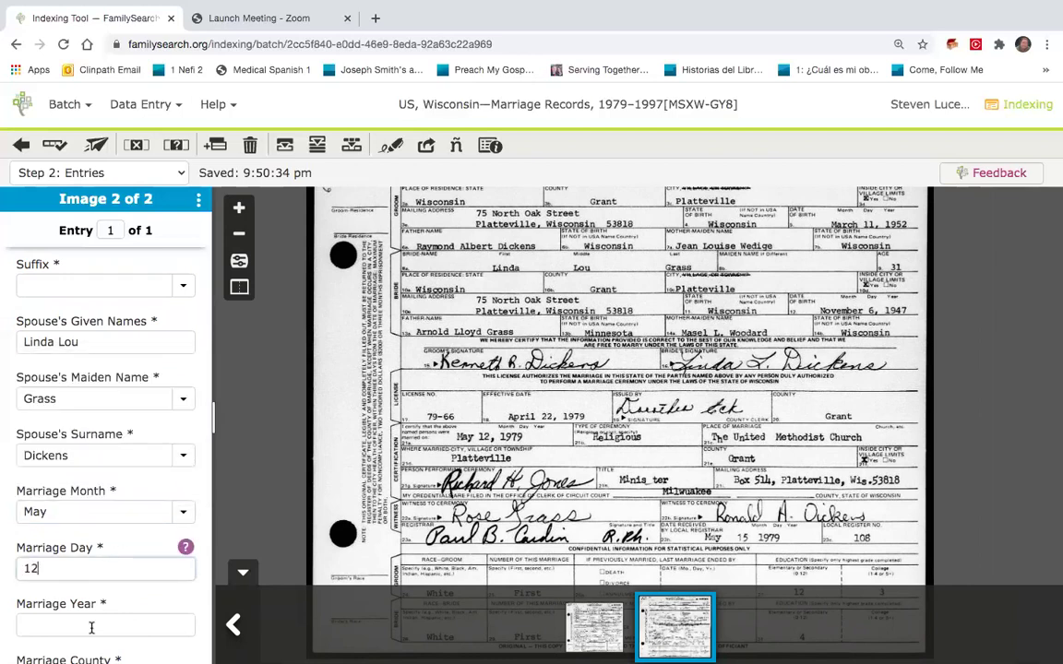
pyautogui.click(91, 628)
pyautogui.scroll(-3, 92, 618)
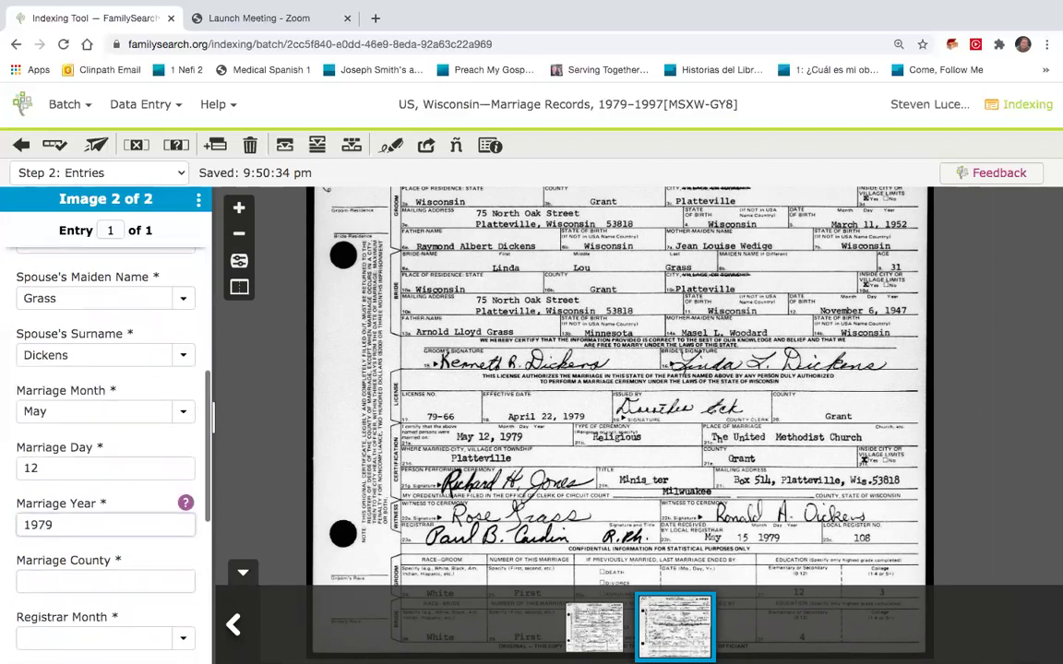
pyautogui.click(142, 469)
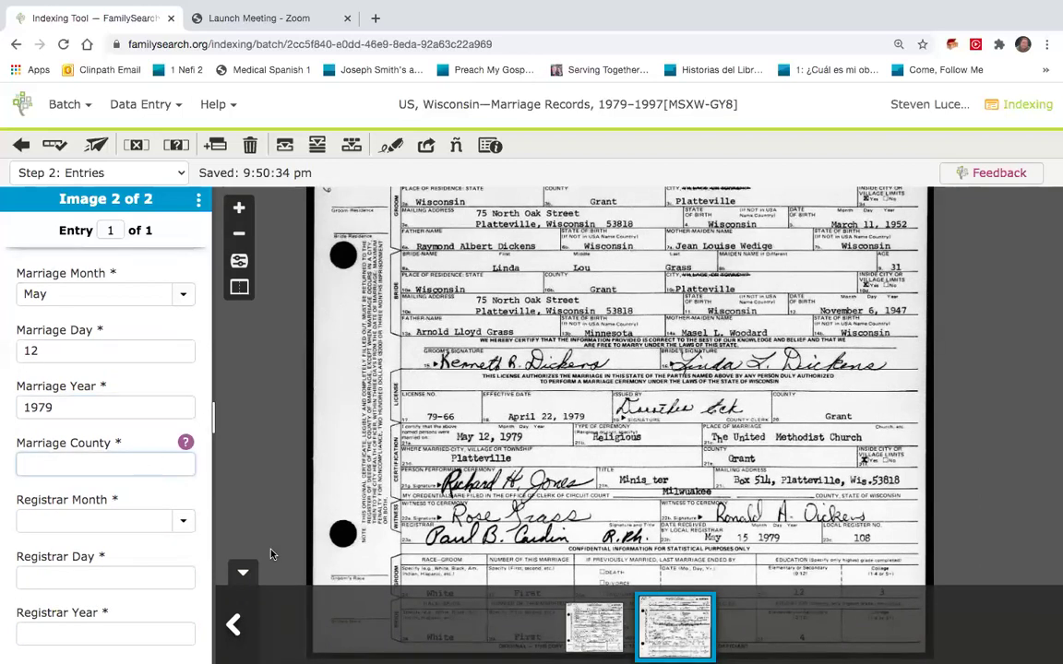
pyautogui.write('Grant')
# Enter the registrar date May 15, 1979.
pyautogui.press('Tab')
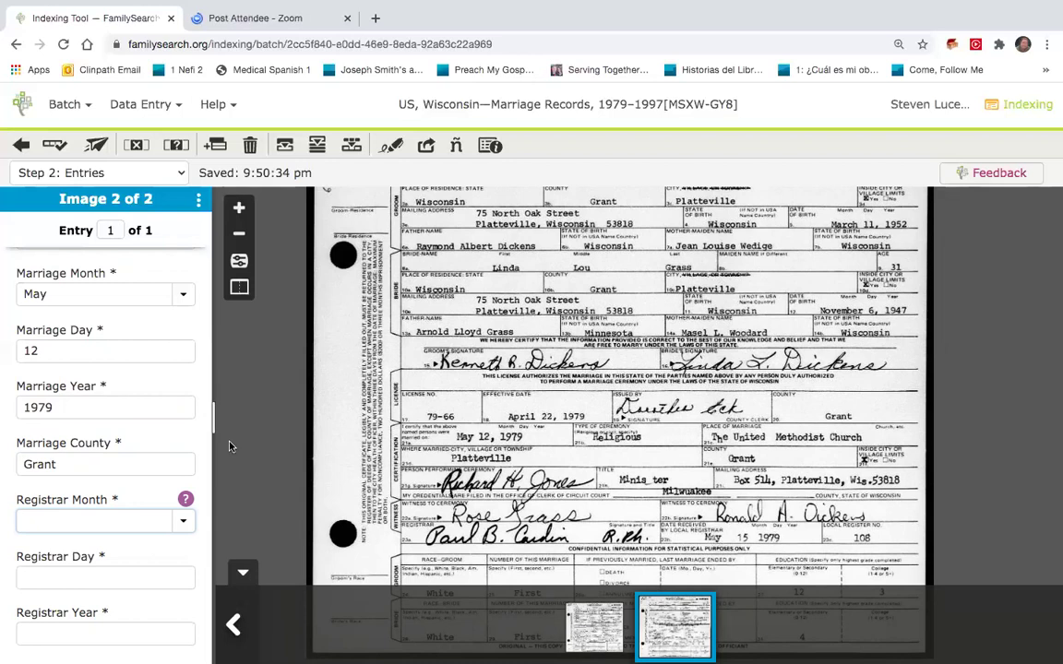
pyautogui.click(181, 517)
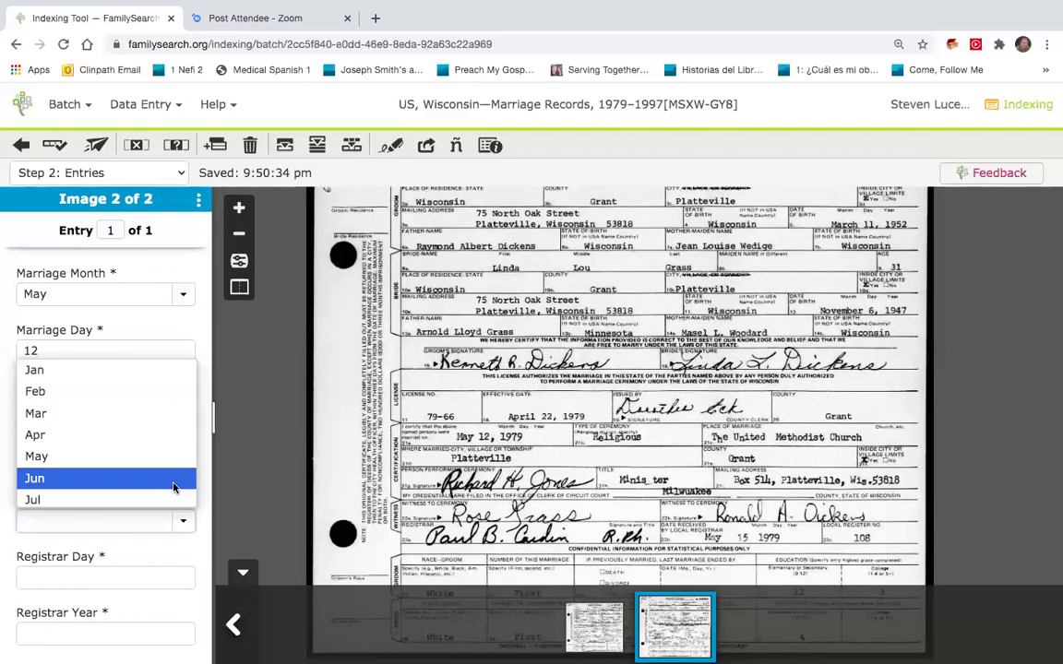
pyautogui.click(177, 456)
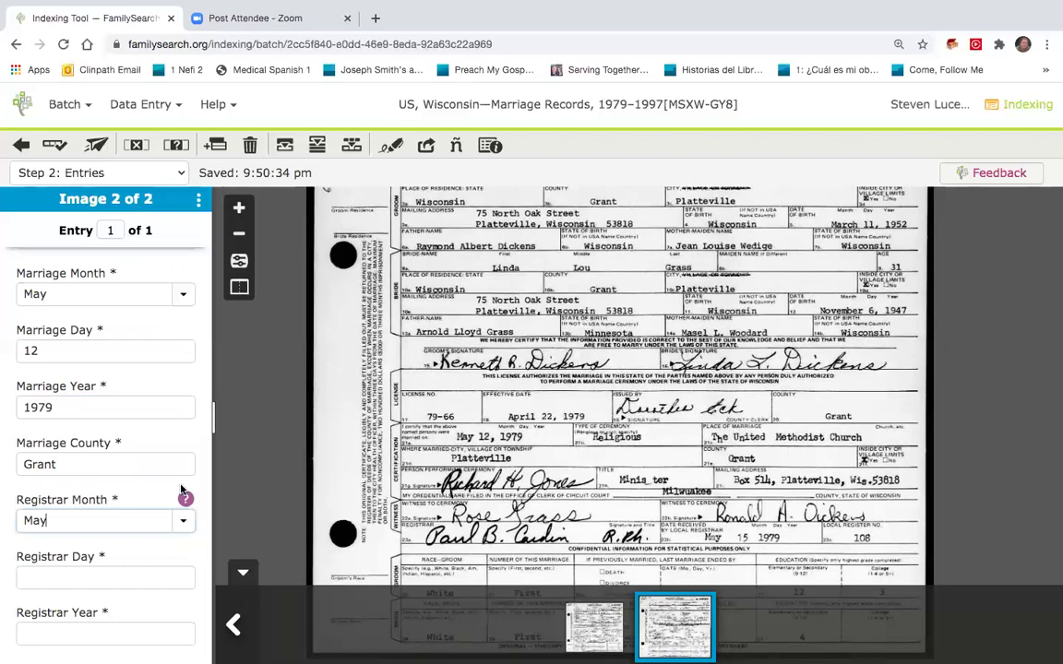
pyautogui.click(177, 578)
pyautogui.write('15')
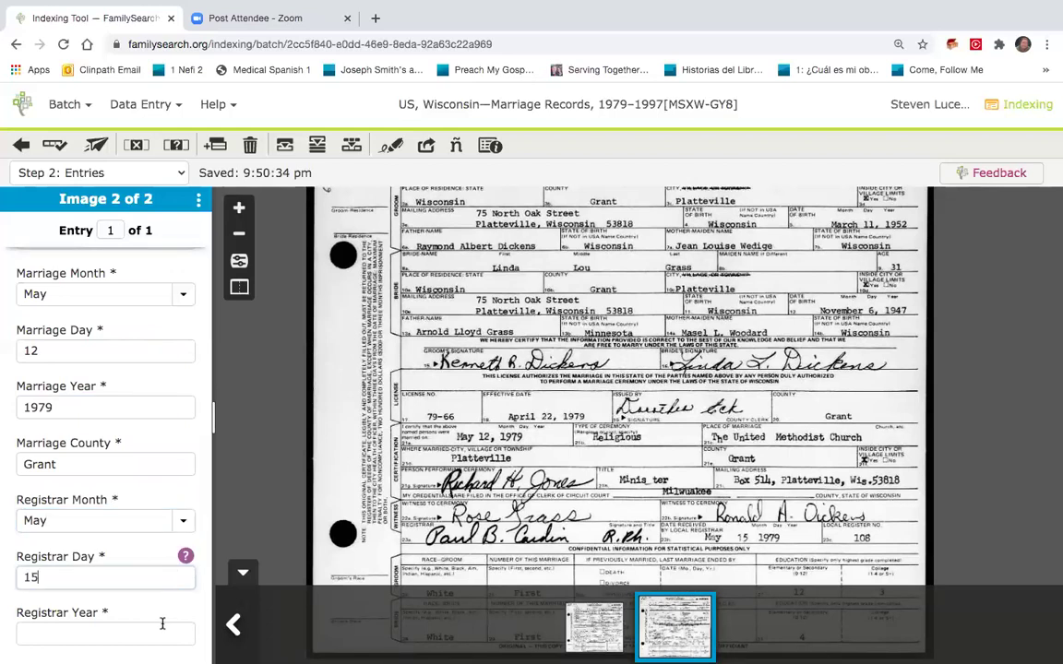
pyautogui.click(160, 631)
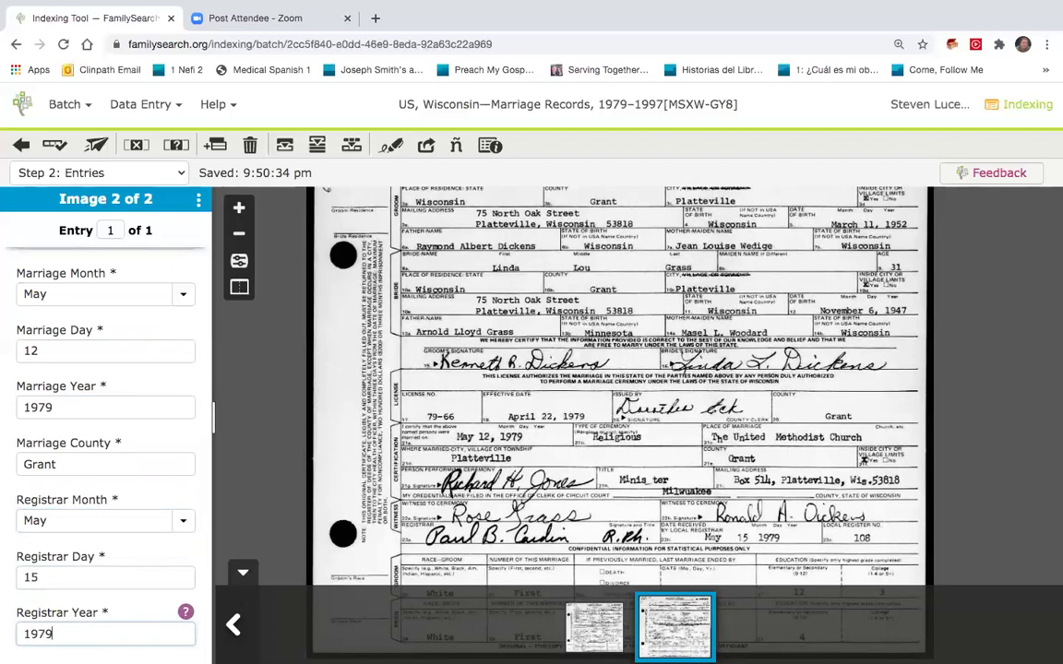
# Set Amended Flag and Social Security Number to N.
pyautogui.scroll(-3, 178, 437)
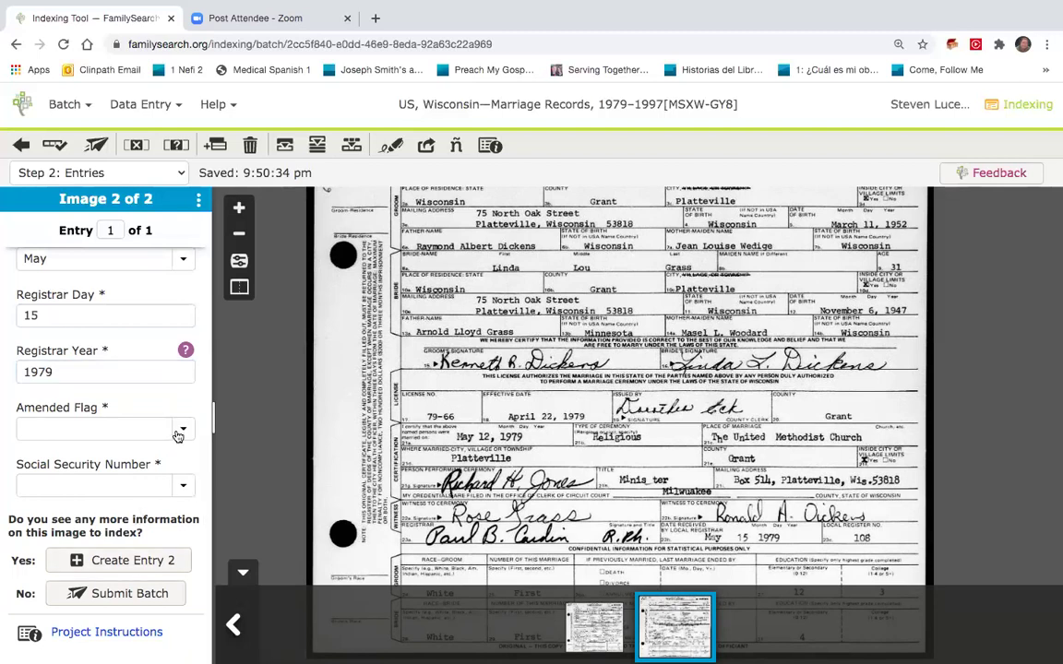
pyautogui.click(178, 430)
pyautogui.write('N')
pyautogui.click(168, 489)
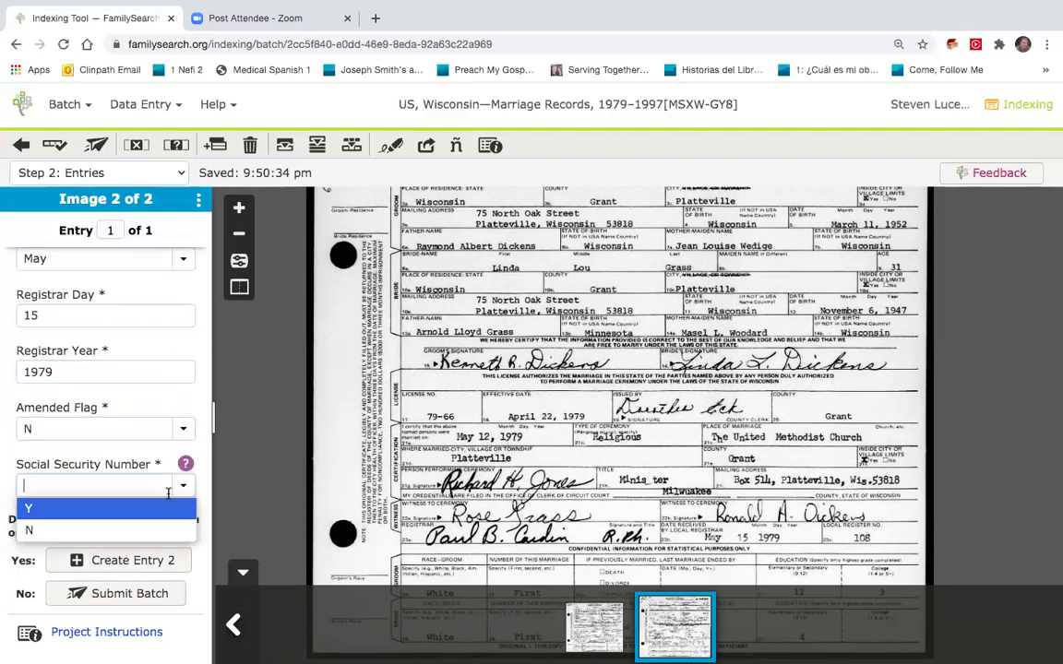
pyautogui.click(146, 529)
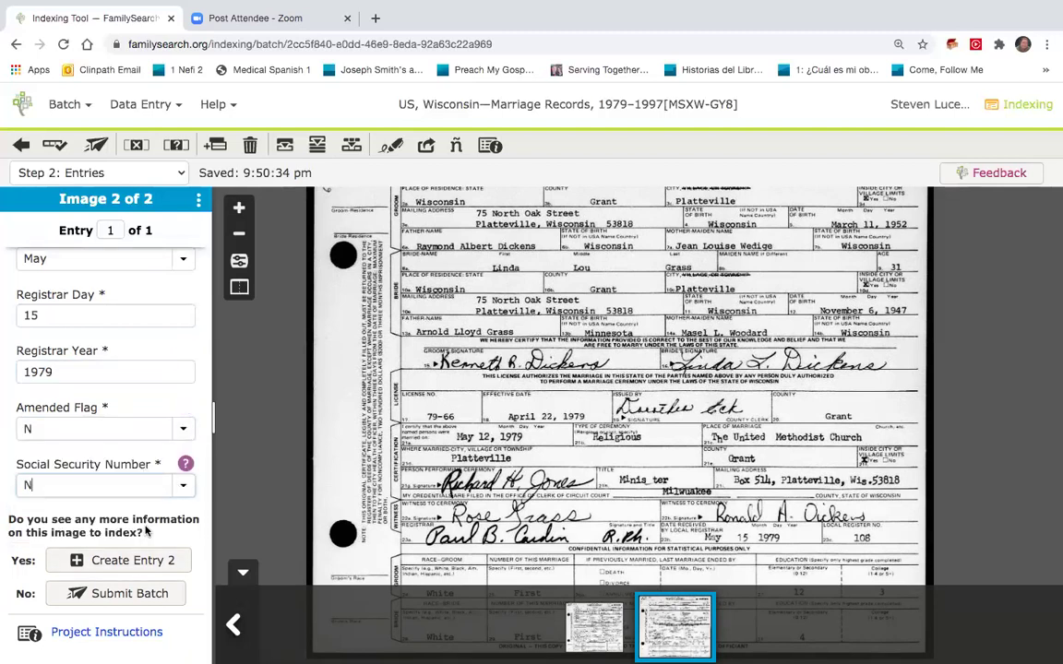
# Mark the flagged empty Maiden Name and Suffix fields BLANK with Ctrl+B and submit the batch.
pyautogui.click(117, 595)
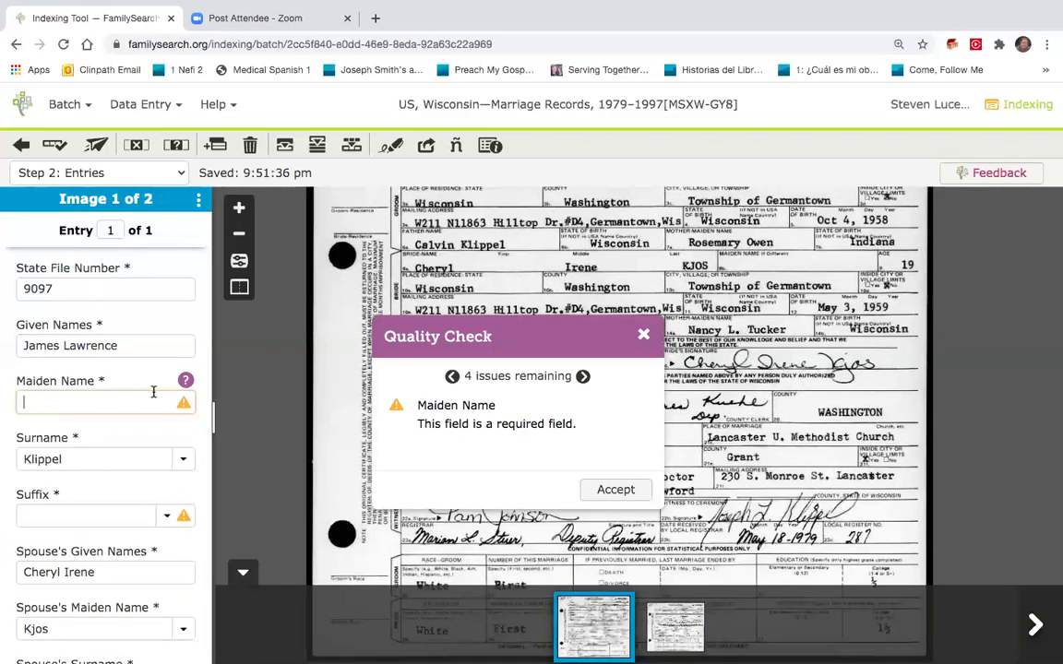
pyautogui.hotkey('ctrl', 'b')
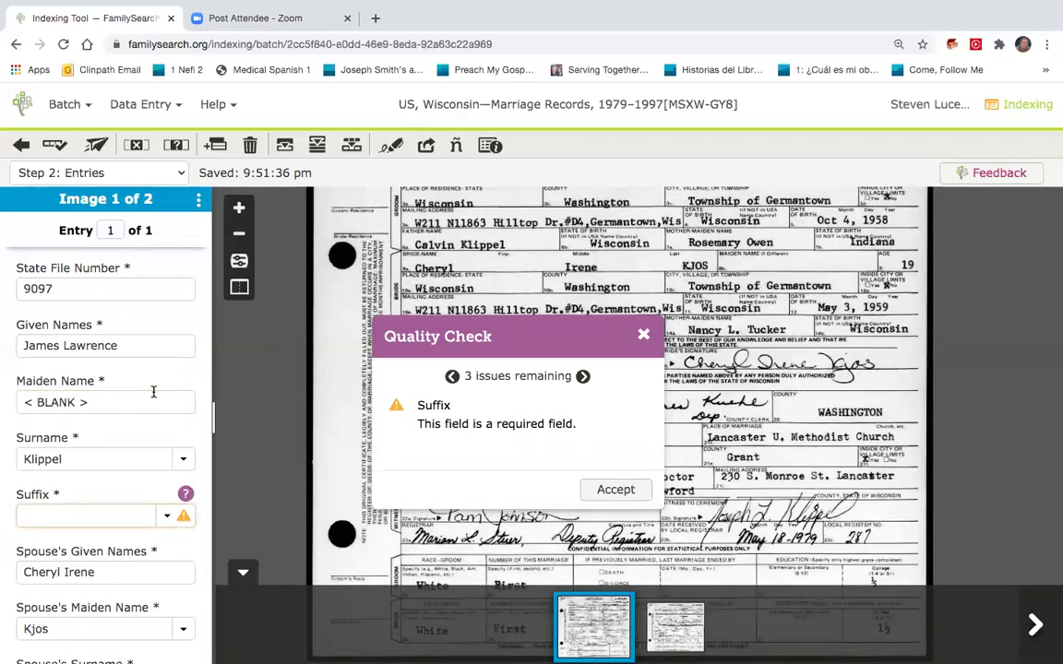
pyautogui.hotkey('ctrl', 'b')
pyautogui.hotkey('ctrl', 'b')
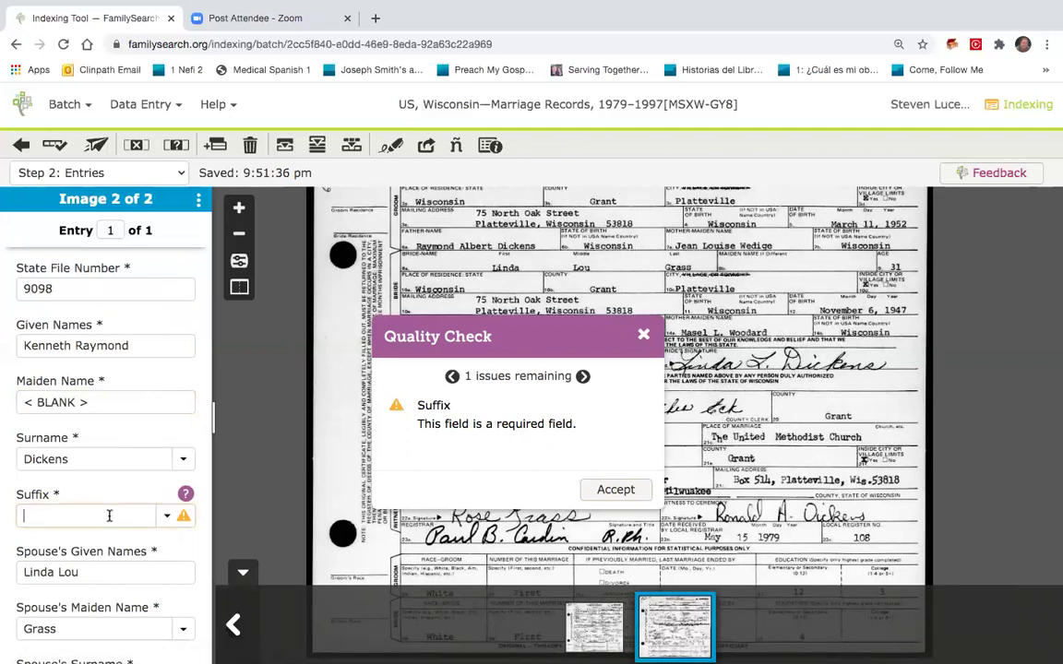
pyautogui.hotkey('ctrl', 'b')
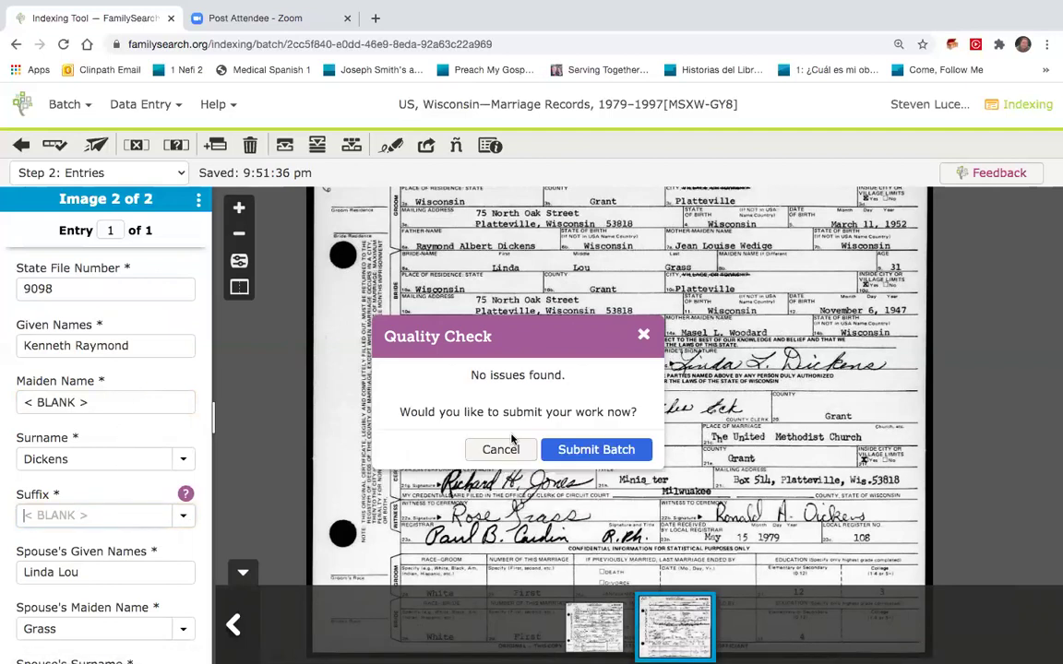
pyautogui.click(596, 449)
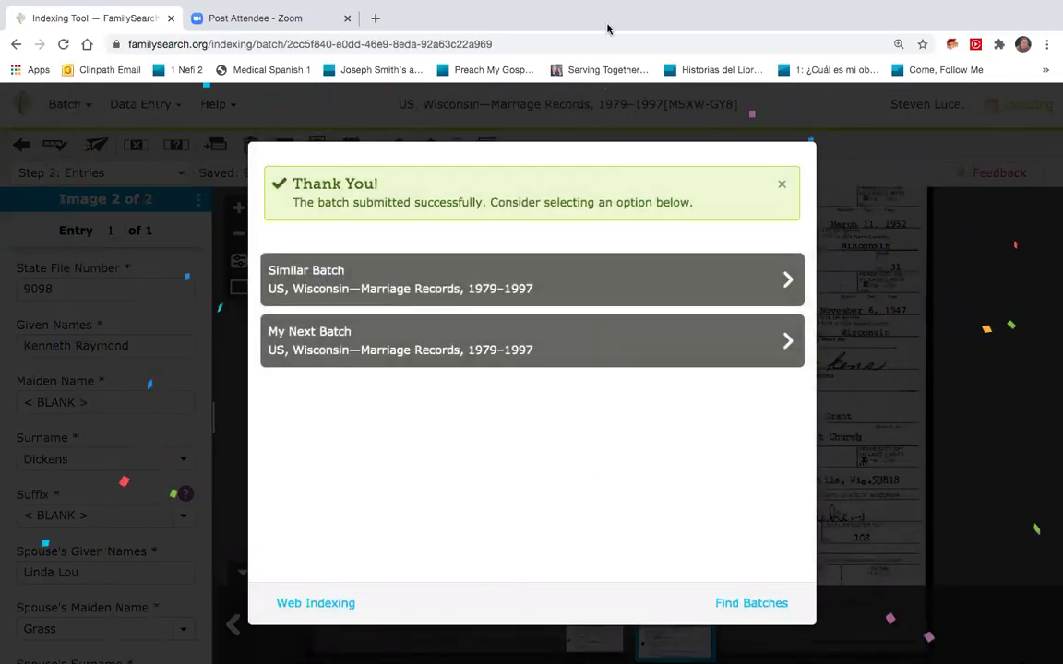
# Wait for the Thank You confirmation offering Similar Batch and My Next Batch options.
pyautogui.moveTo(599, 8)
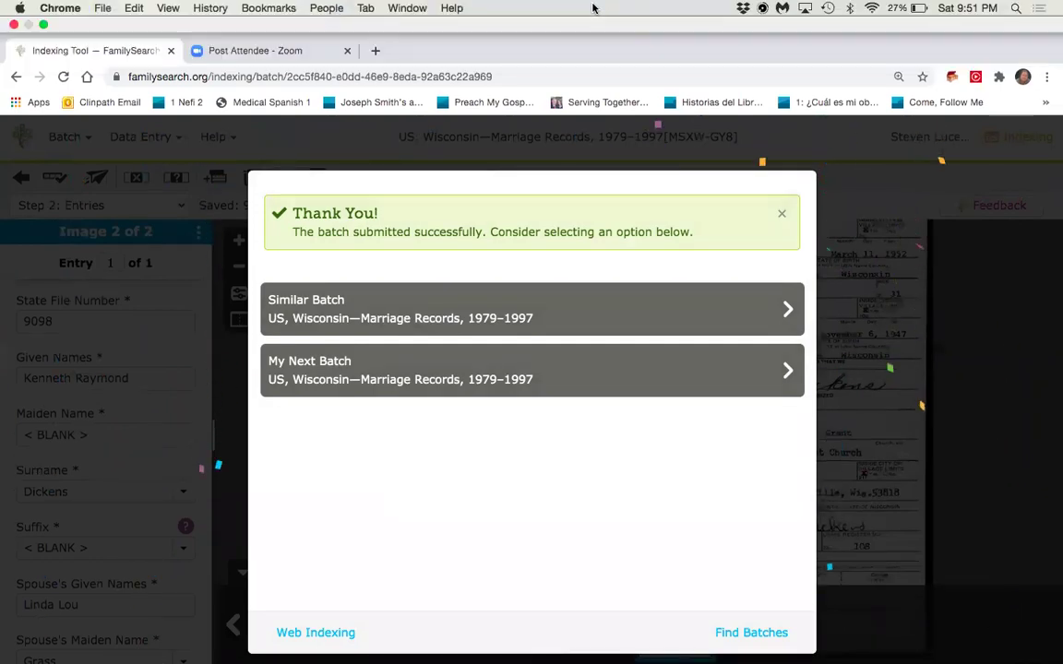